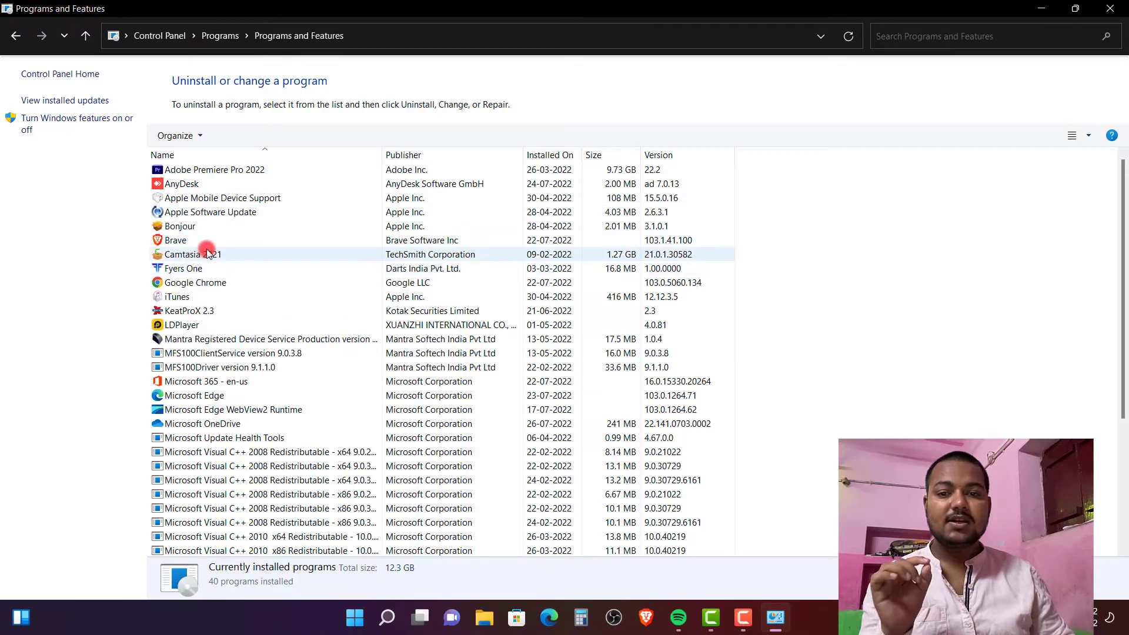
- Look through the installed programs list for Mantra Softech entries, including the device service, MFS100 client service and MFS100 driver
left_click(184, 253)
left_click(201, 172)
left_click(171, 241)
left_click(169, 283)
left_click(168, 310)
left_click(172, 326)
left_click(177, 340)
left_click(177, 339)
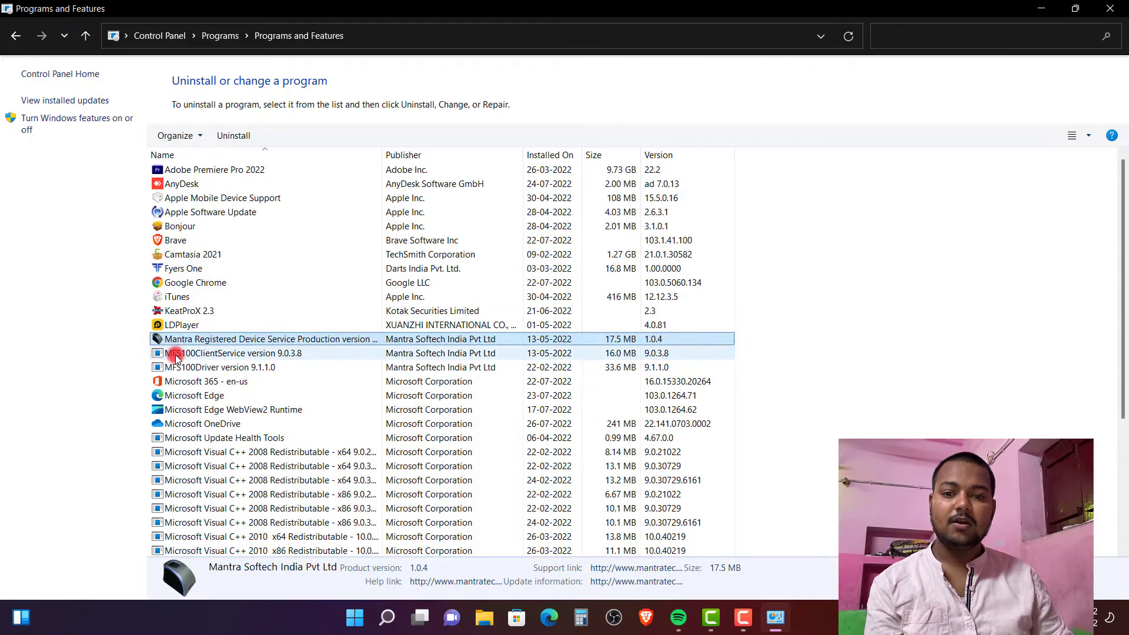
left_click(176, 354)
left_click(169, 370)
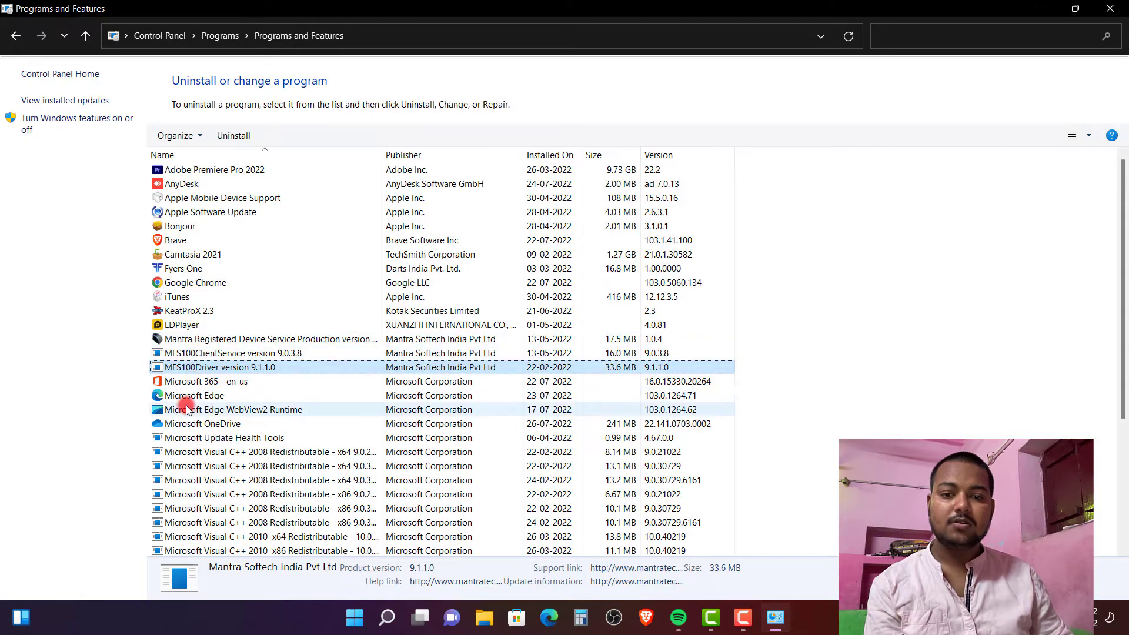
scroll(186, 400, "down", 2)
scroll(191, 413, "down", 3)
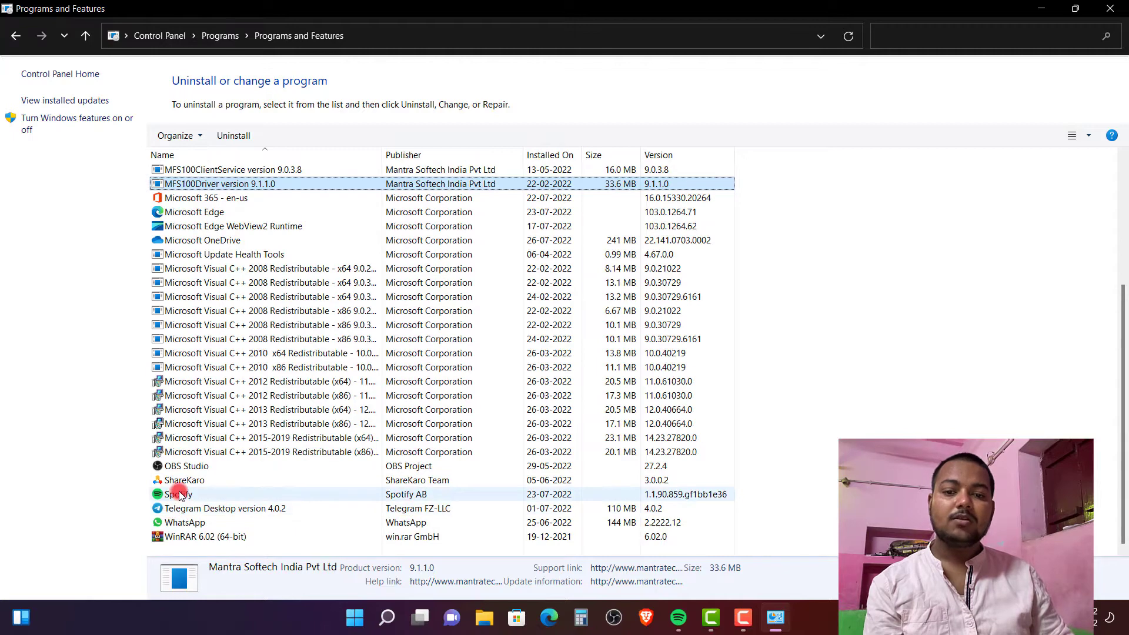
scroll(170, 505, "up", 3)
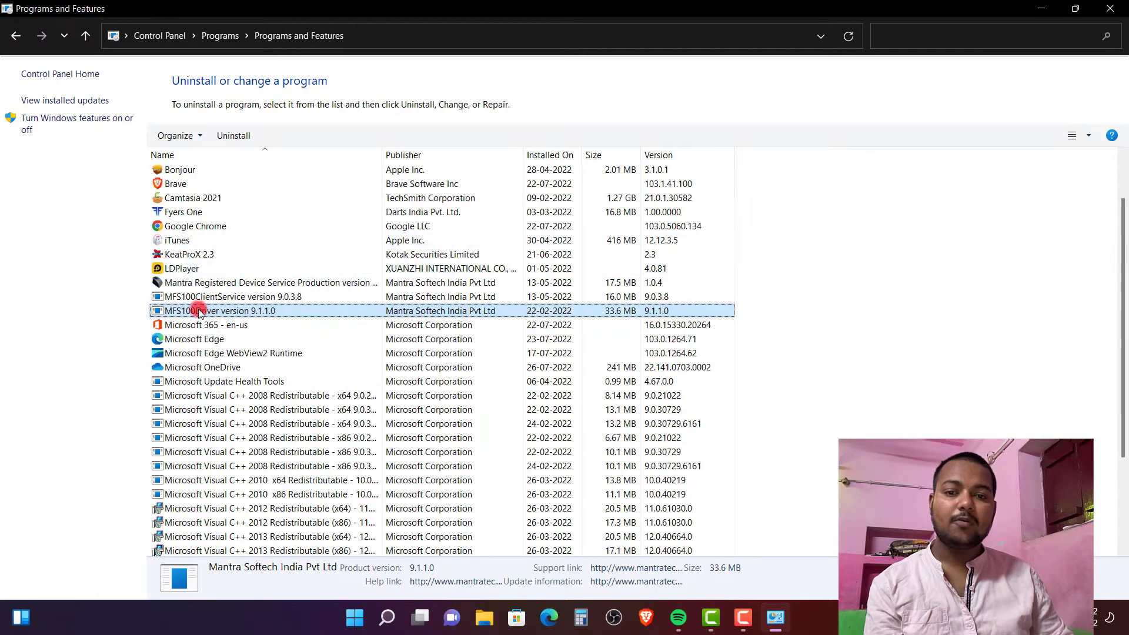
- Uninstall Mantra Registered Device Service Production with all of its components and dismiss the completion message
left_click(200, 283)
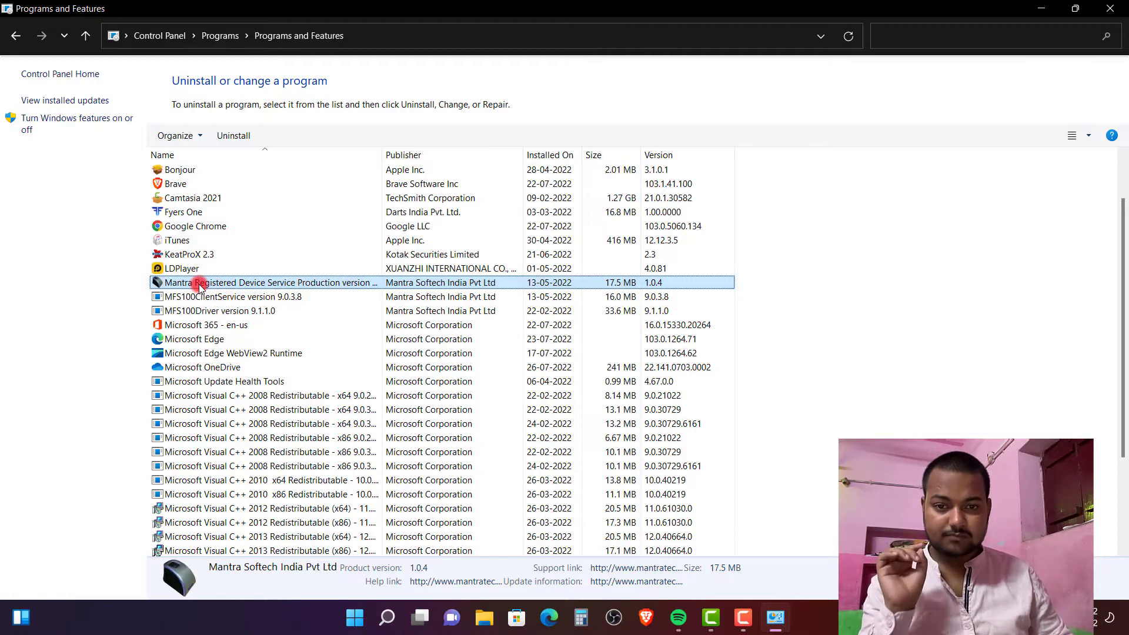
right_click(200, 286)
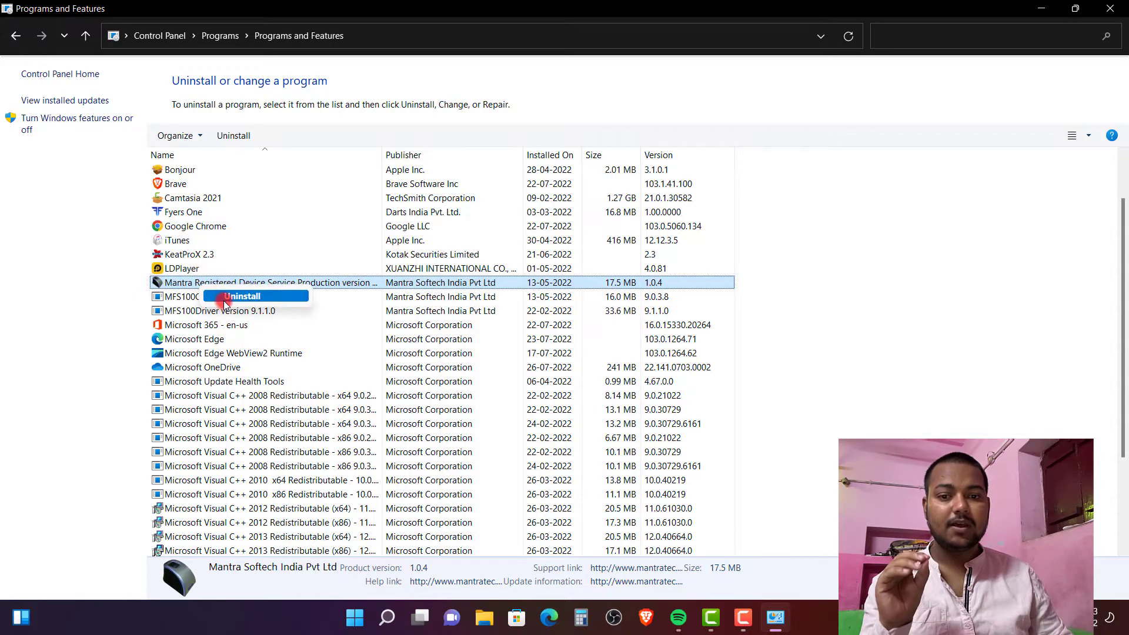
left_click(224, 301)
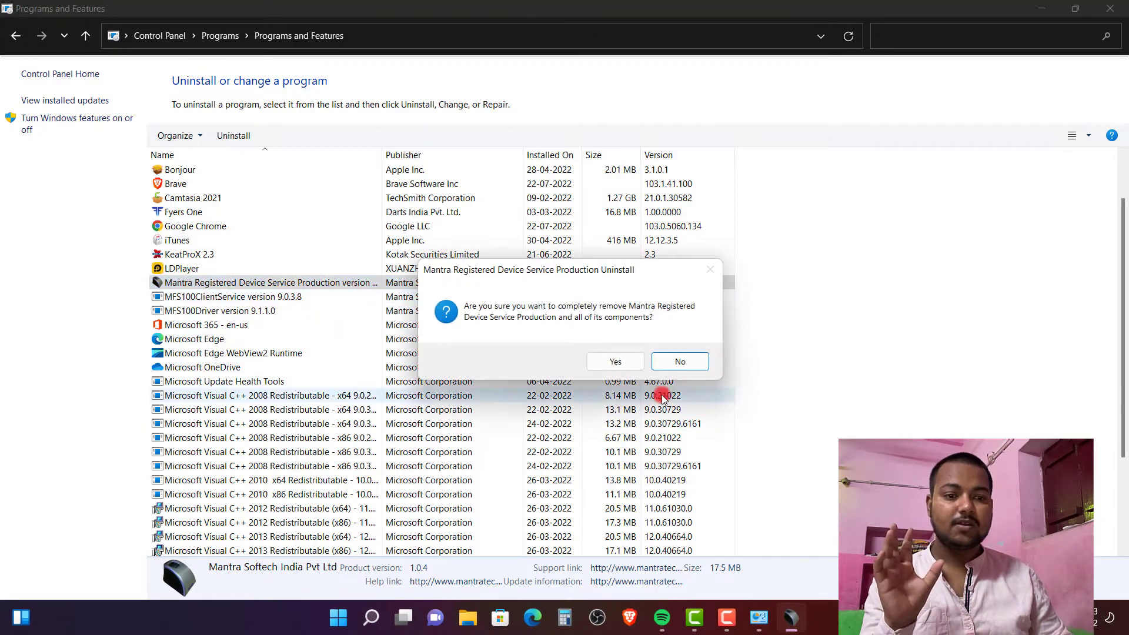
left_click(614, 361)
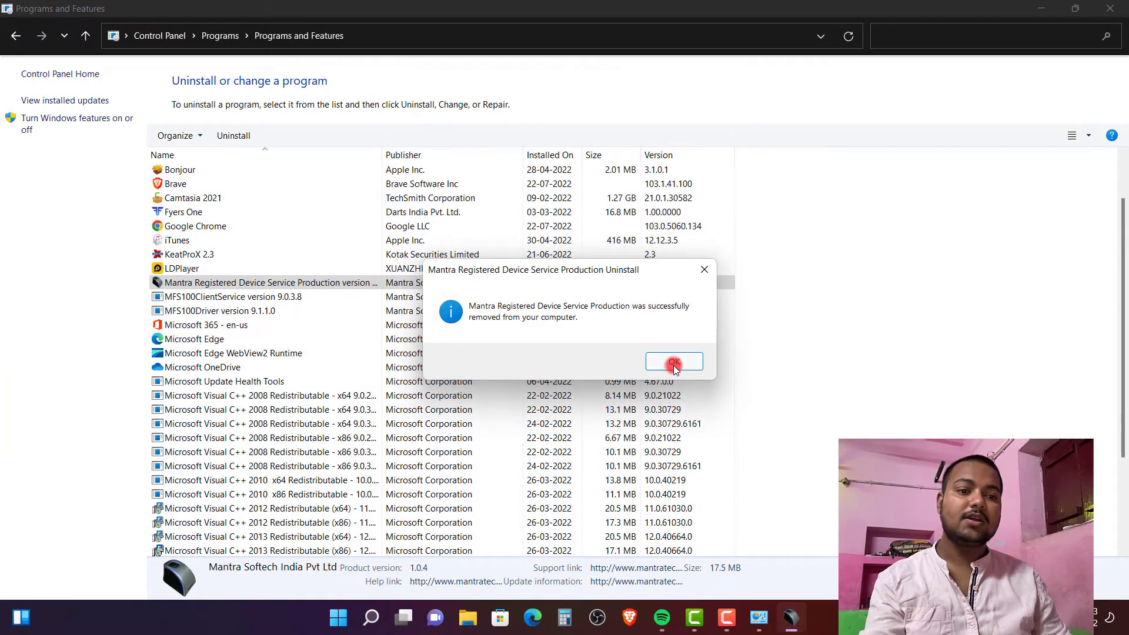
left_click(673, 363)
- Uninstall MFS100ClientService version 9.0.3.8 with all of its components and dismiss the completion message
left_click(269, 283)
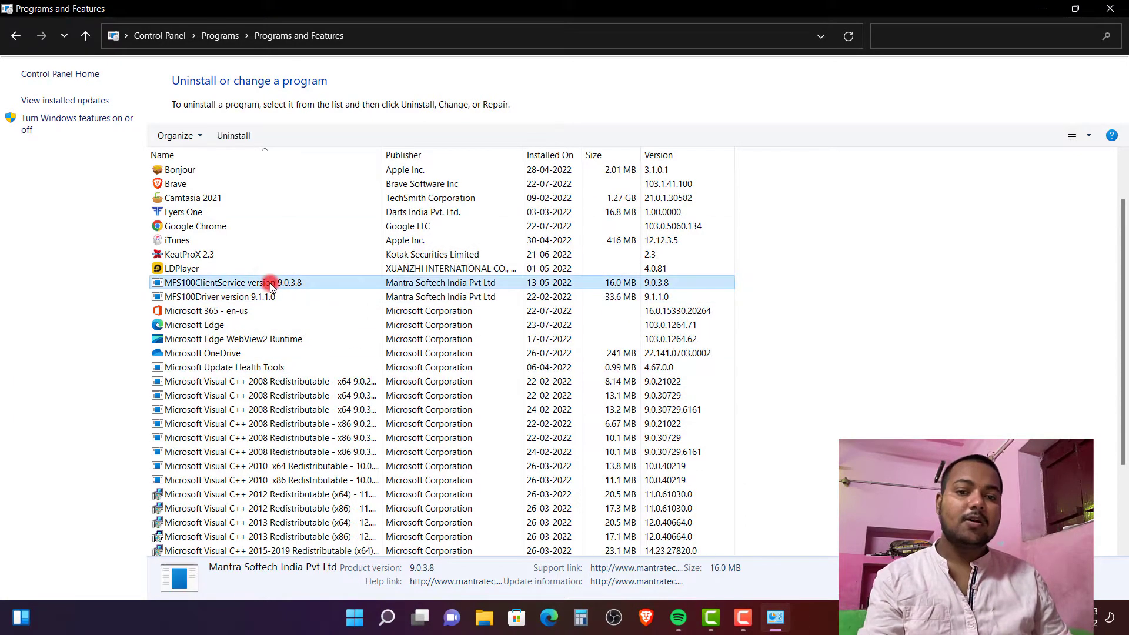
right_click(274, 288)
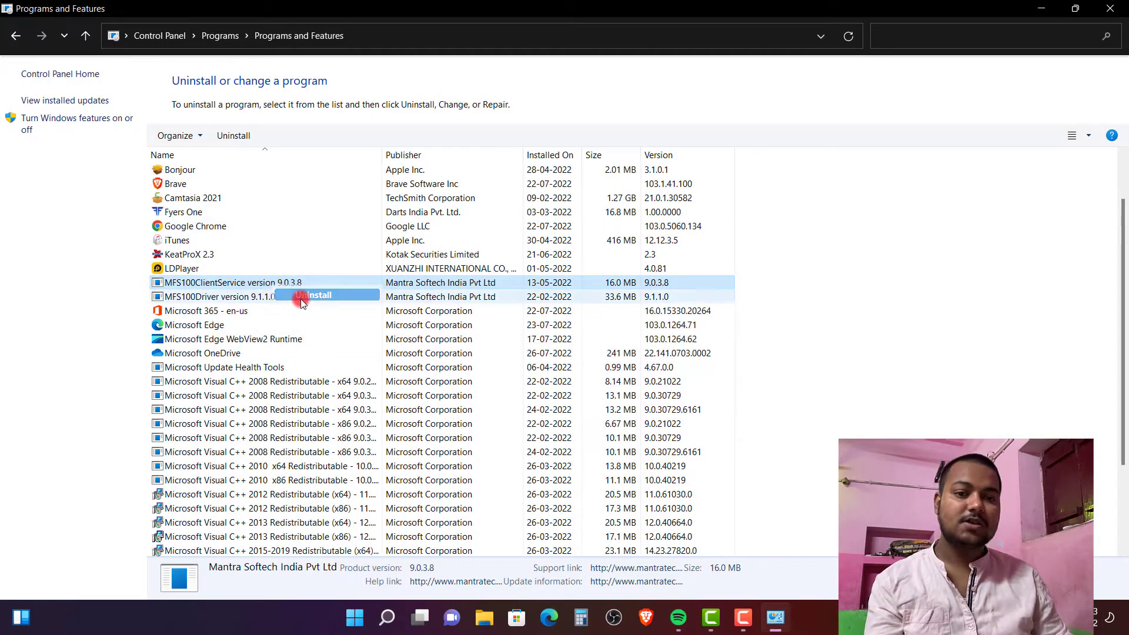
left_click(301, 298)
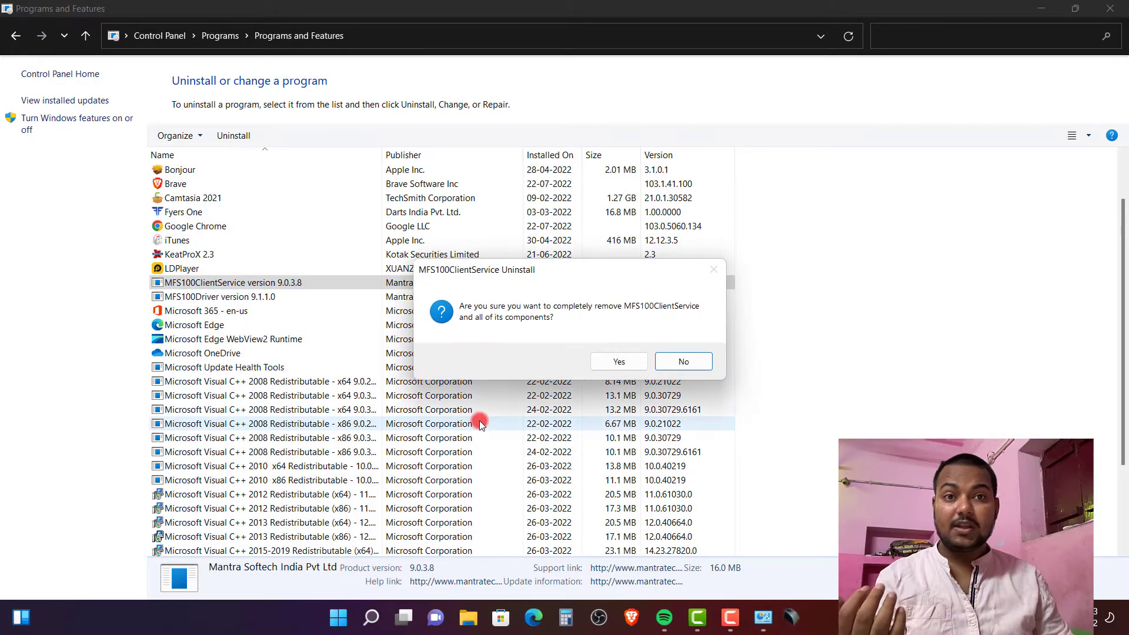
left_click(621, 359)
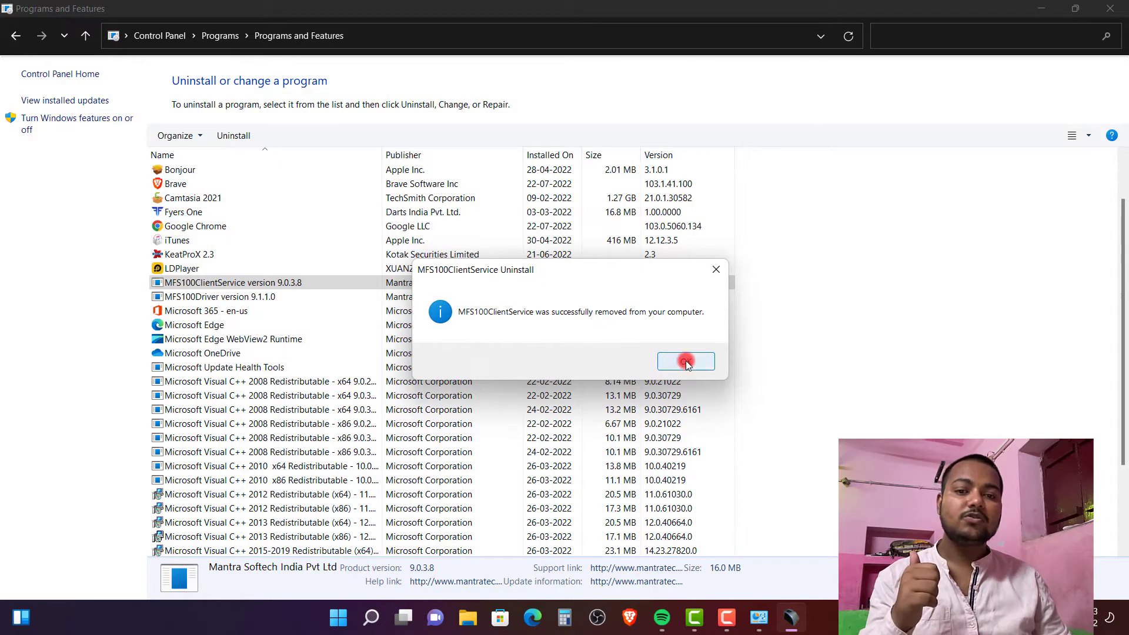
left_click(685, 360)
- Uninstall MFS100Driver version 9.1.1.0, agreeing to remove all devices that use the driver, and dismiss the completion message
left_click(210, 284)
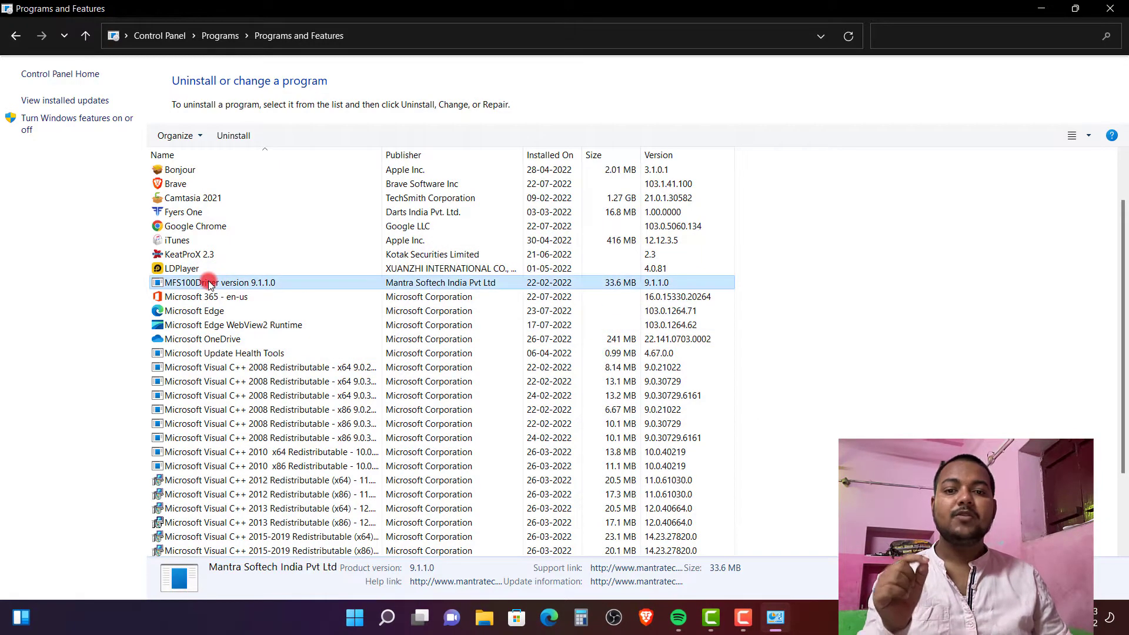
right_click(211, 286)
left_click(224, 294)
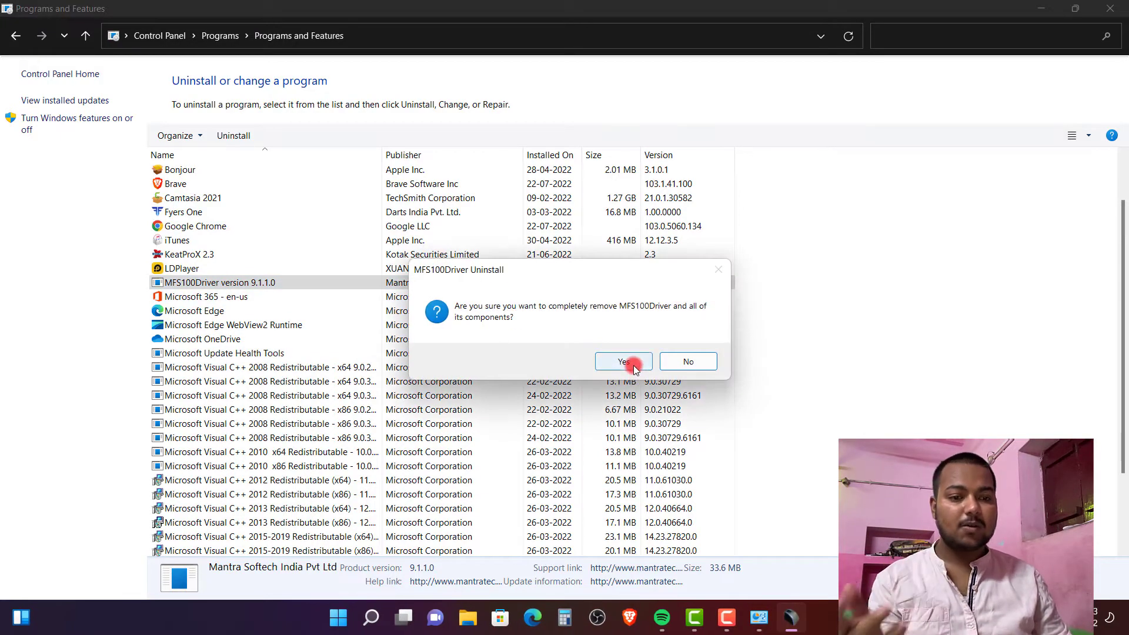
left_click(633, 364)
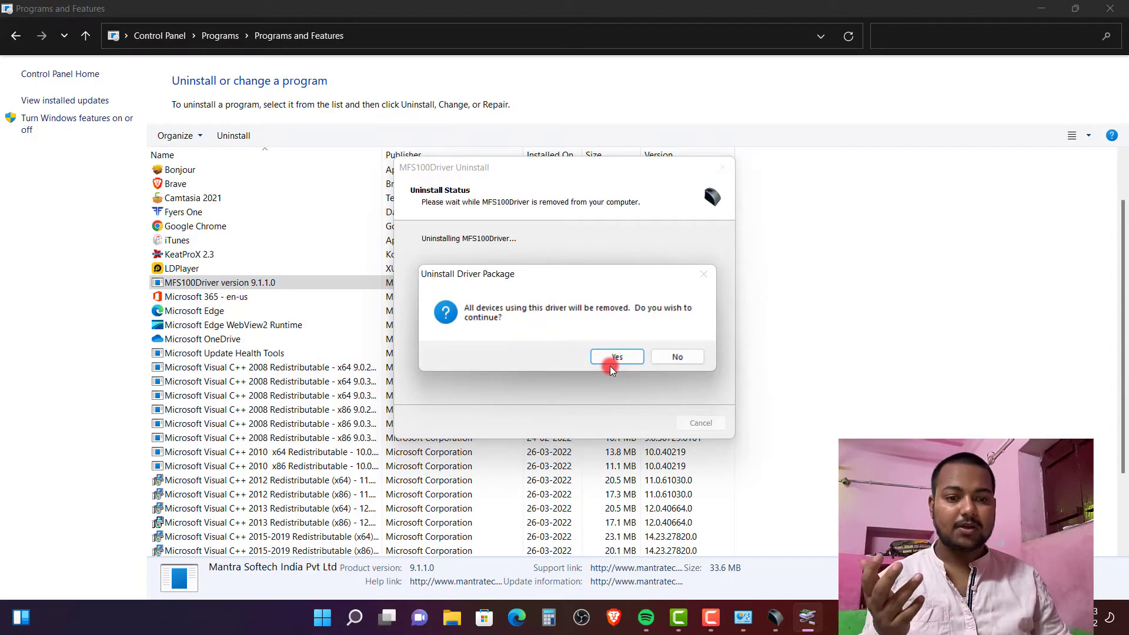
left_click(609, 360)
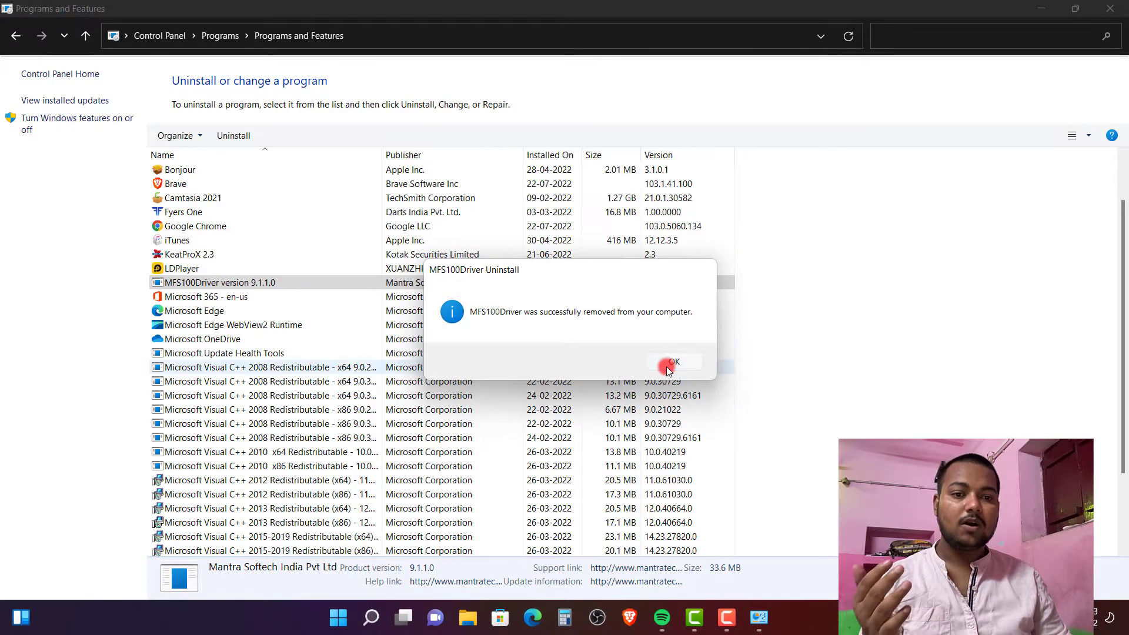
left_click(668, 363)
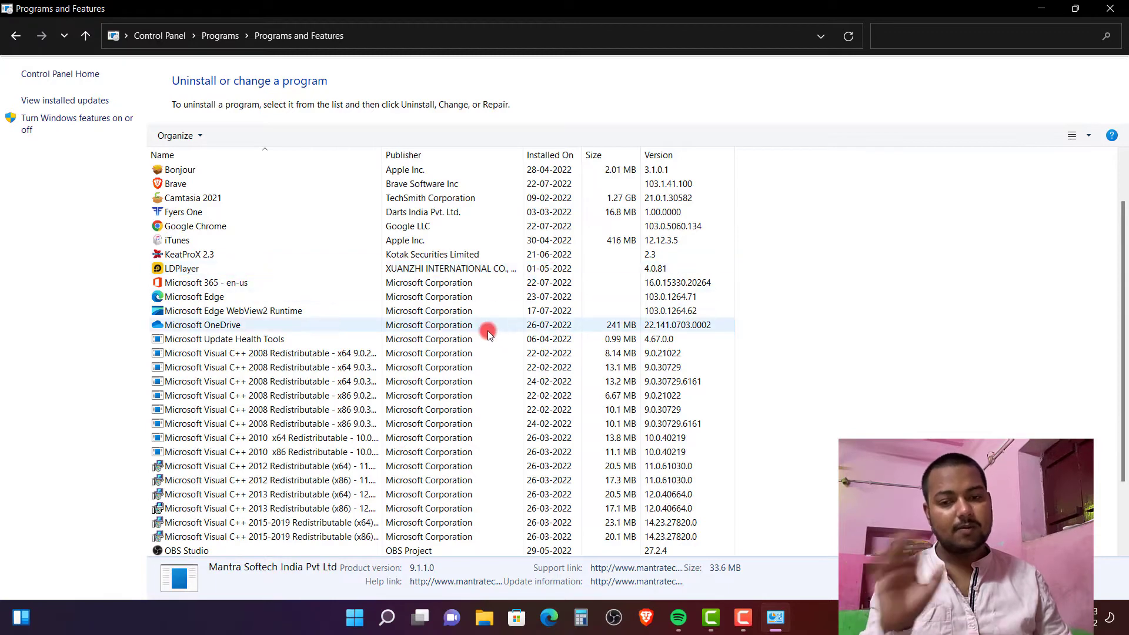
- Check the whole program list for leftover Mantra entries and close Programs and Features
scroll(488, 333, "down", 2)
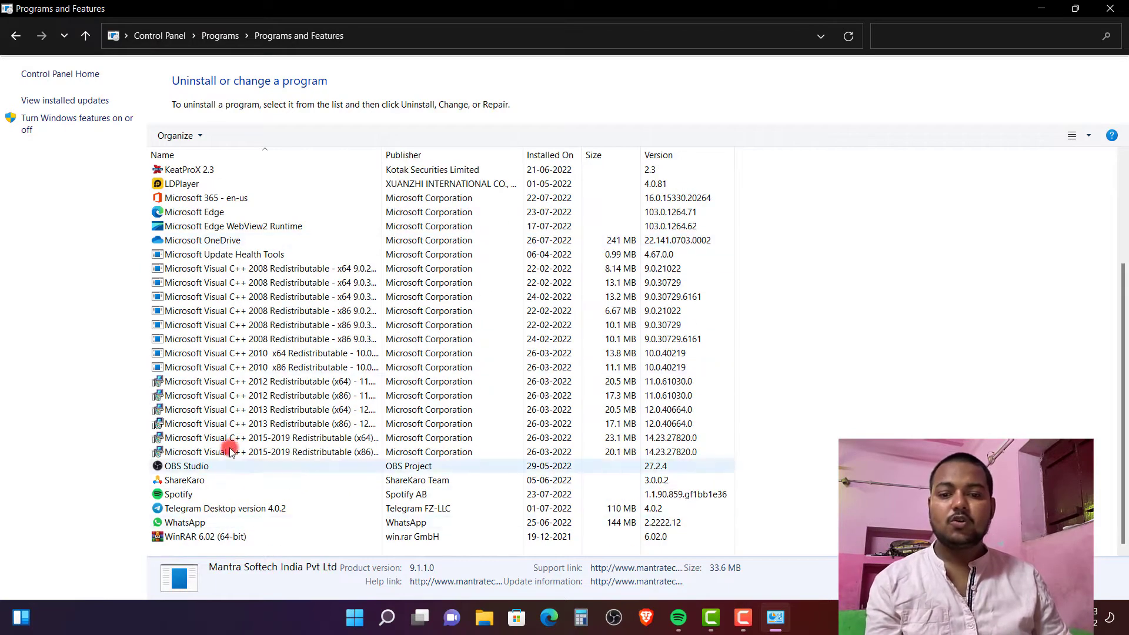
scroll(194, 412, "up", 4)
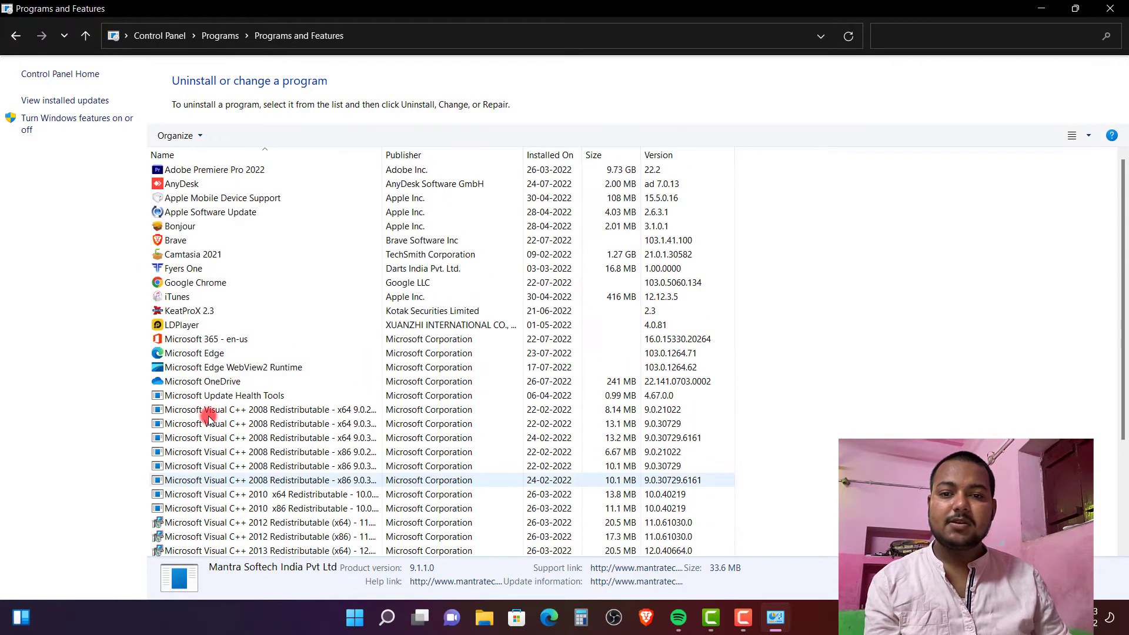
left_click(1109, 8)
- Refresh the Windows desktop four times
right_click(568, 165)
left_click(591, 226)
right_click(532, 195)
left_click(558, 257)
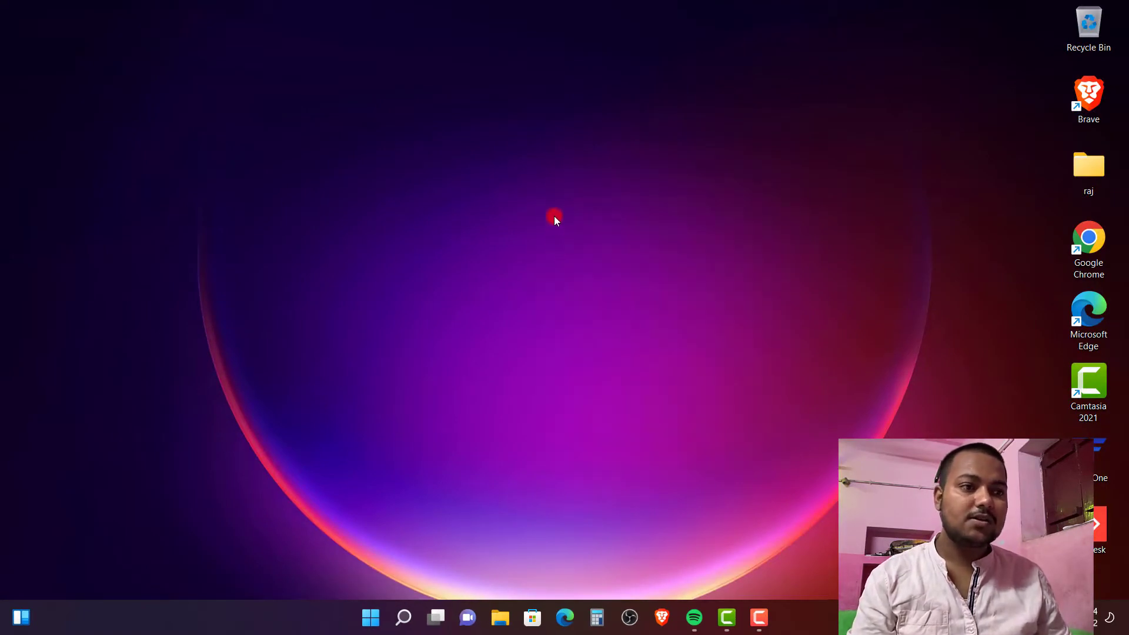
right_click(554, 182)
left_click(581, 246)
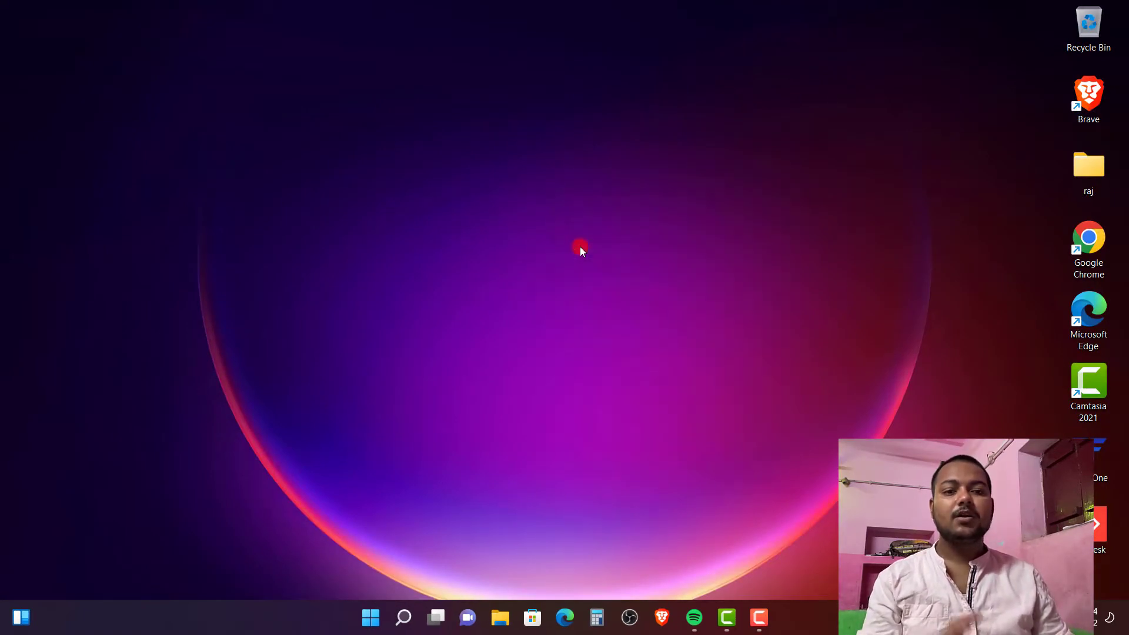
right_click(573, 230)
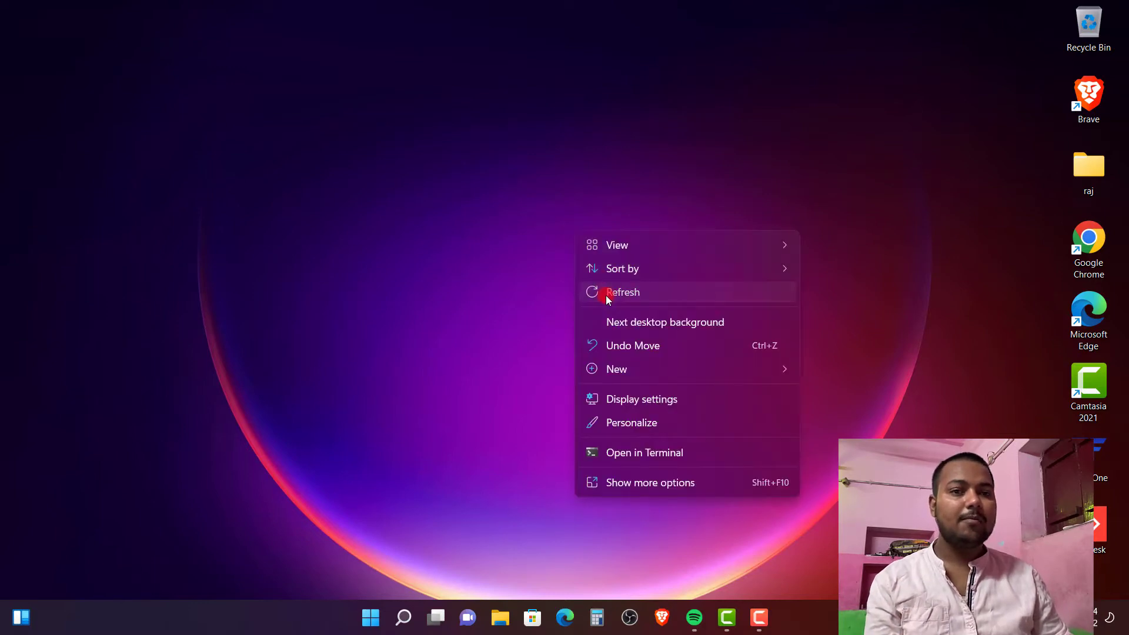
left_click(605, 295)
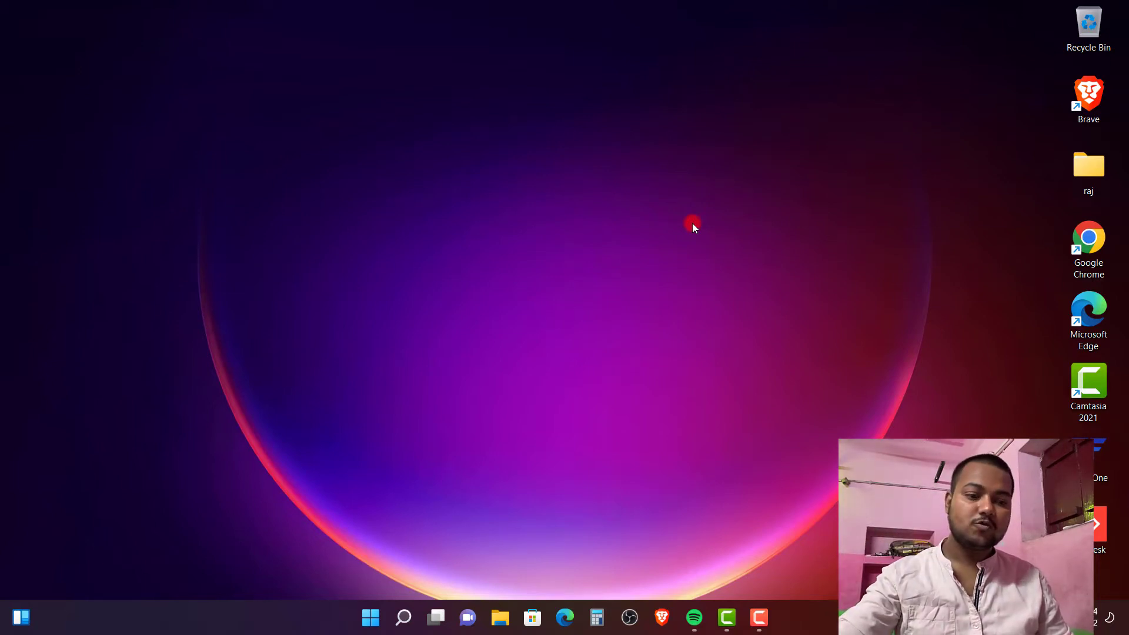
- Switch to Google Chrome with the personal profile in the second row and search Google for "mantra rd service"
double_click(1089, 247)
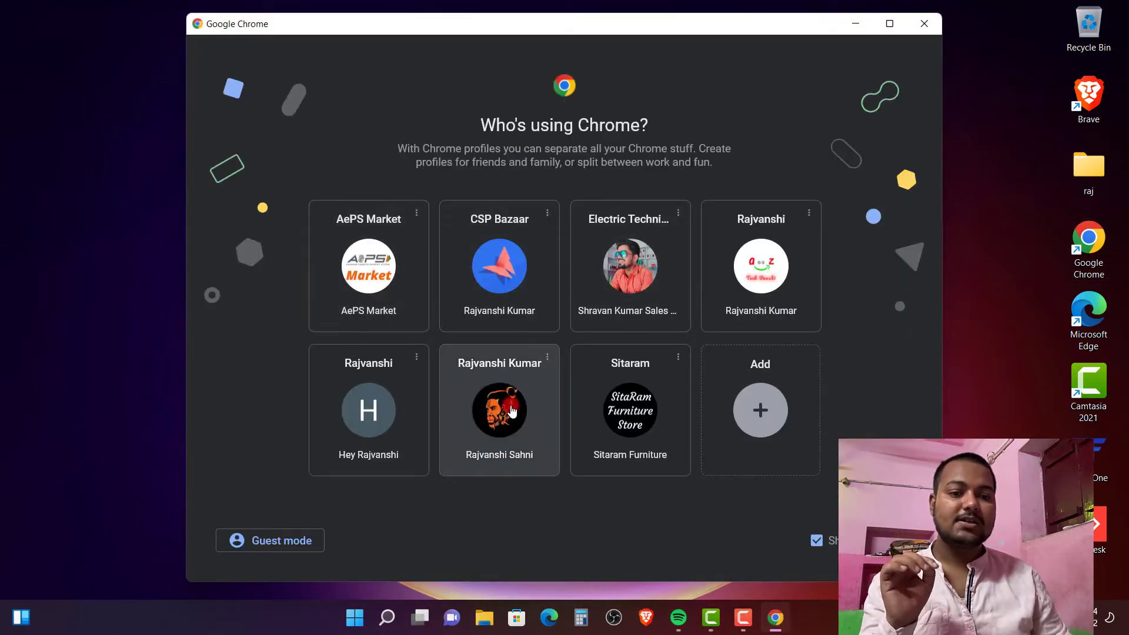
left_click(509, 414)
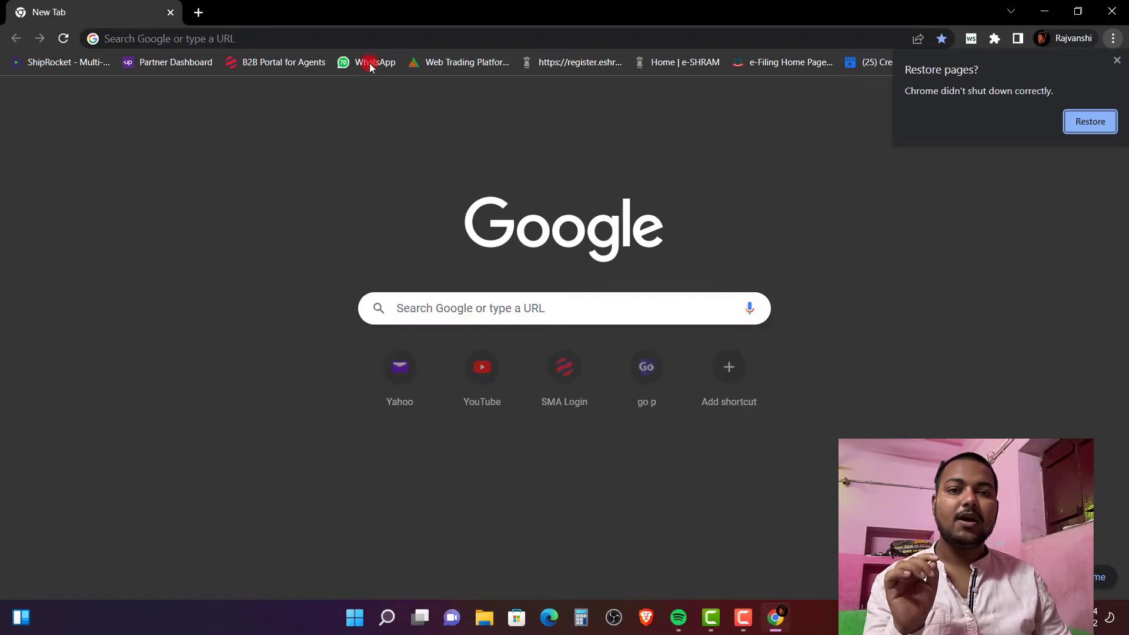
left_click(350, 39)
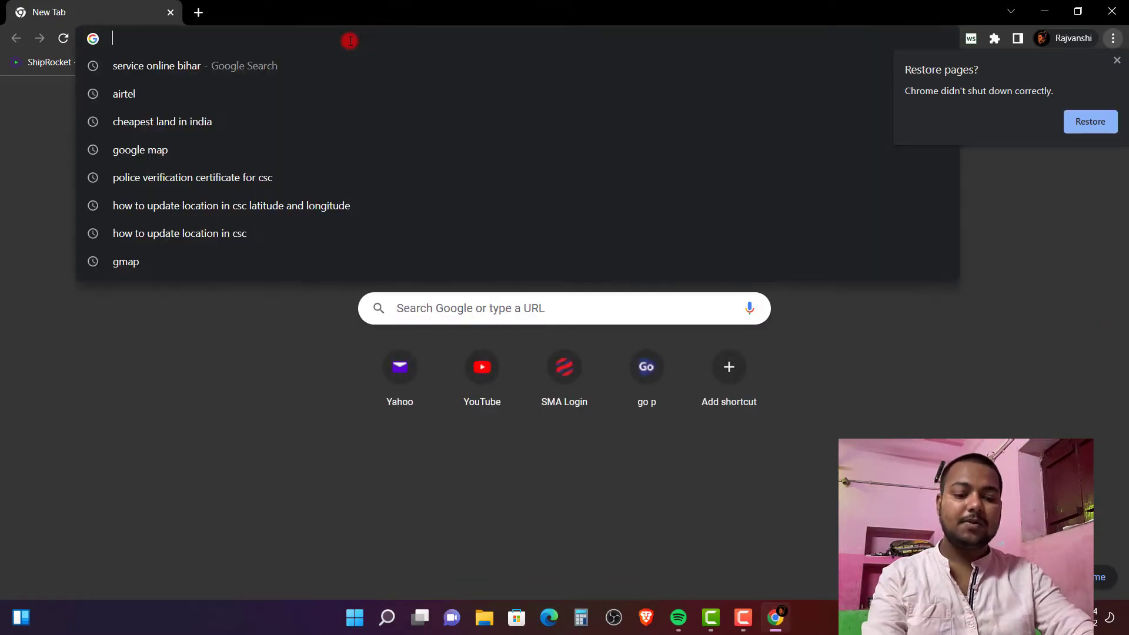
type("mantra r")
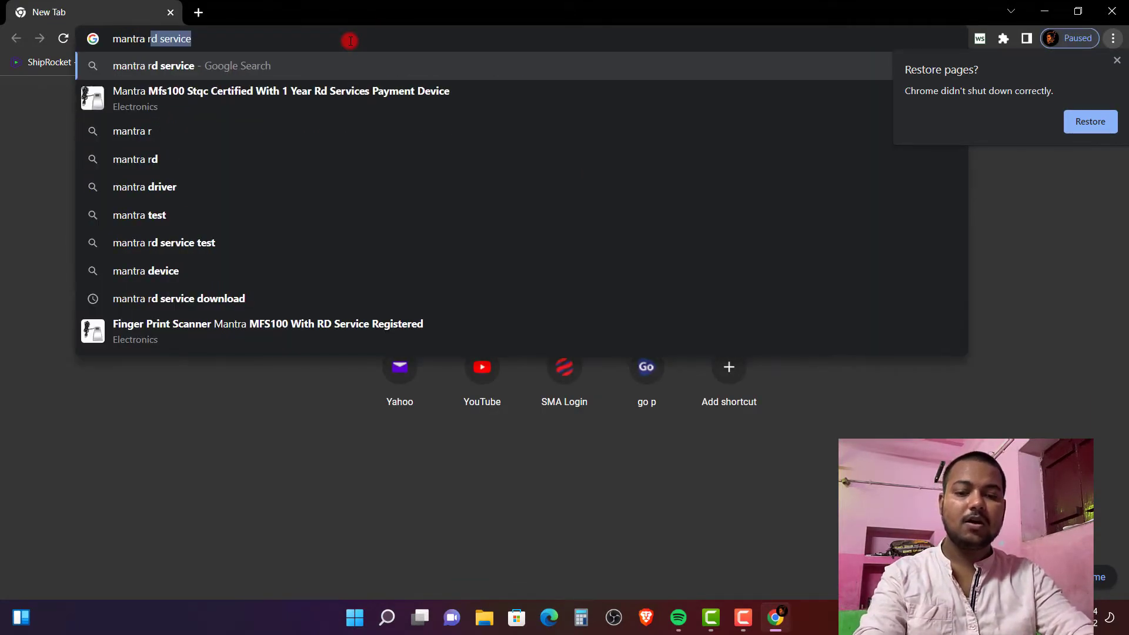
type("d")
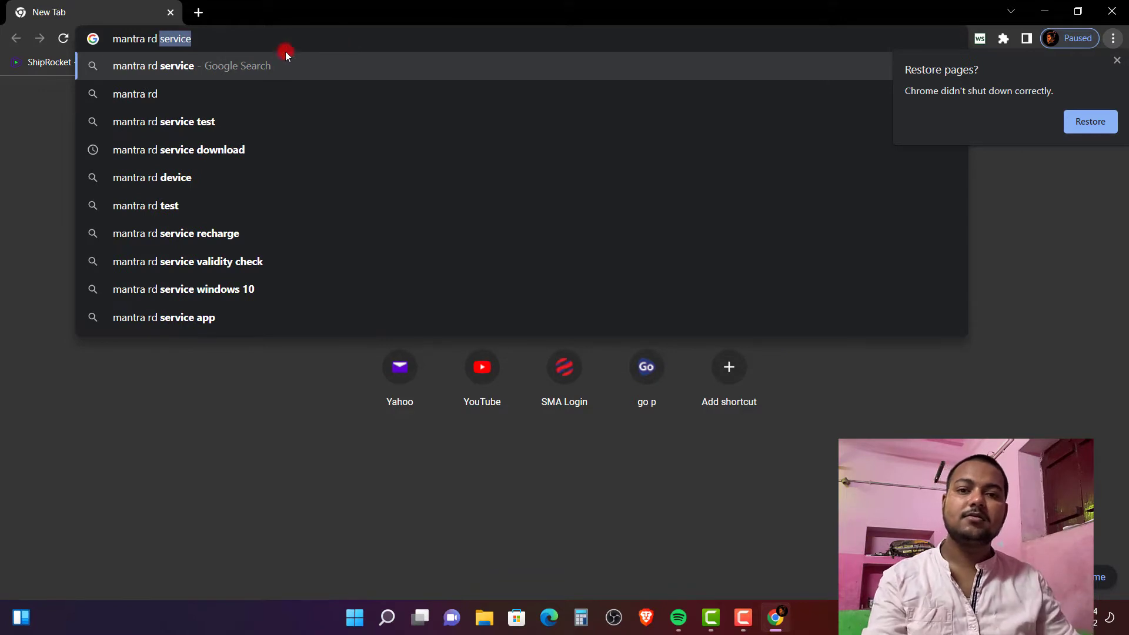
left_click(260, 65)
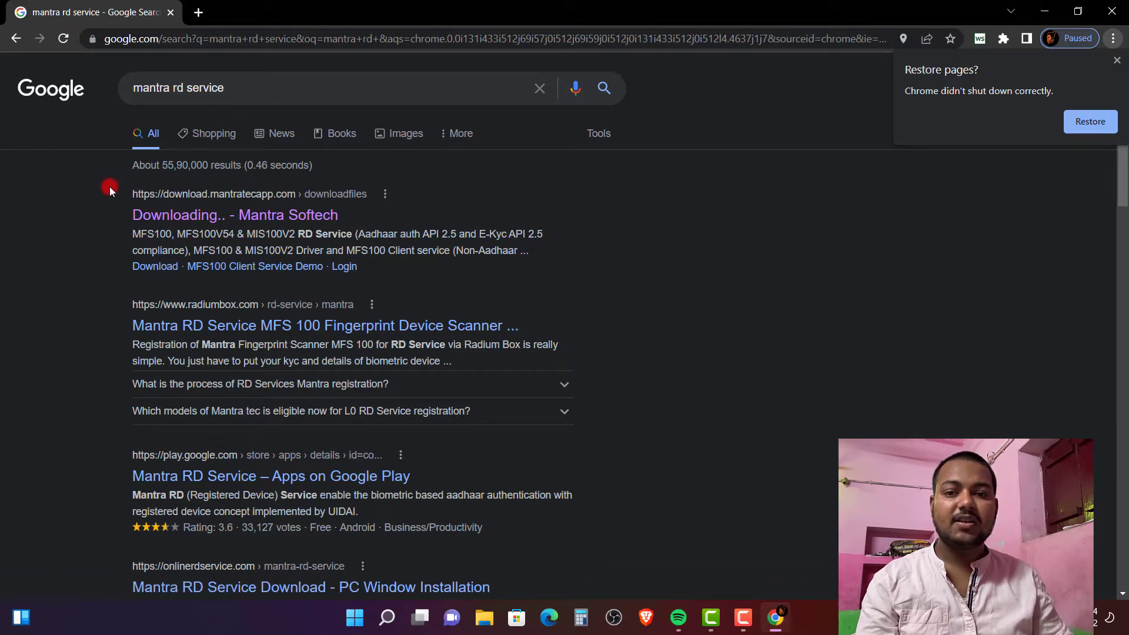
- Open the Mantra Softech download page at download.mantratecapp.com from the search results
left_click_drag(134, 196, 283, 194)
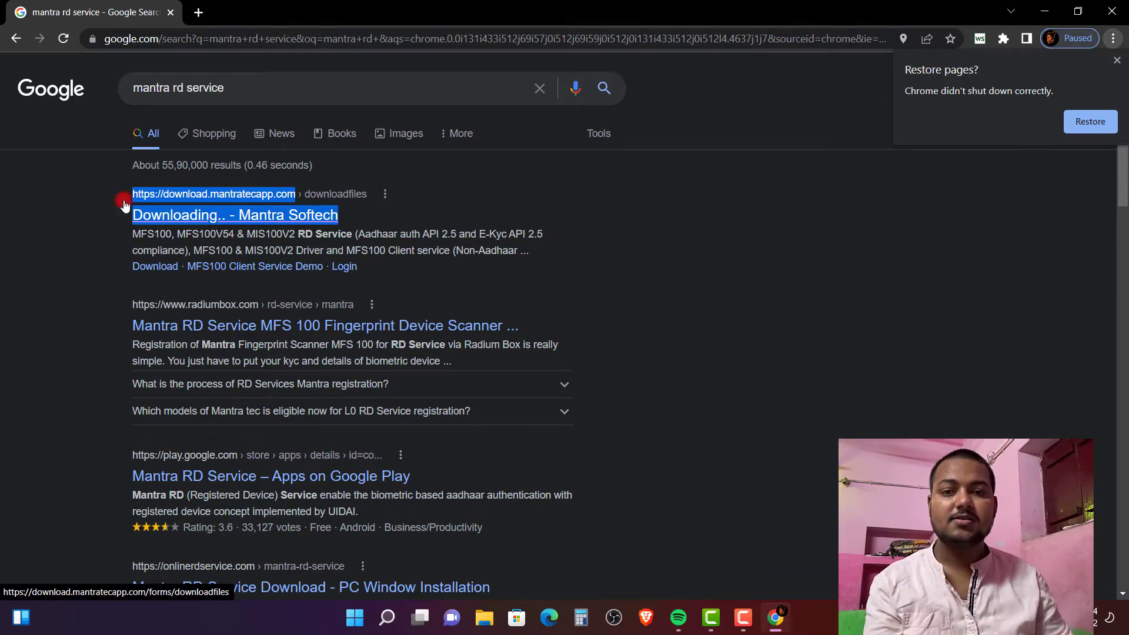
left_click_drag(98, 199, 291, 198)
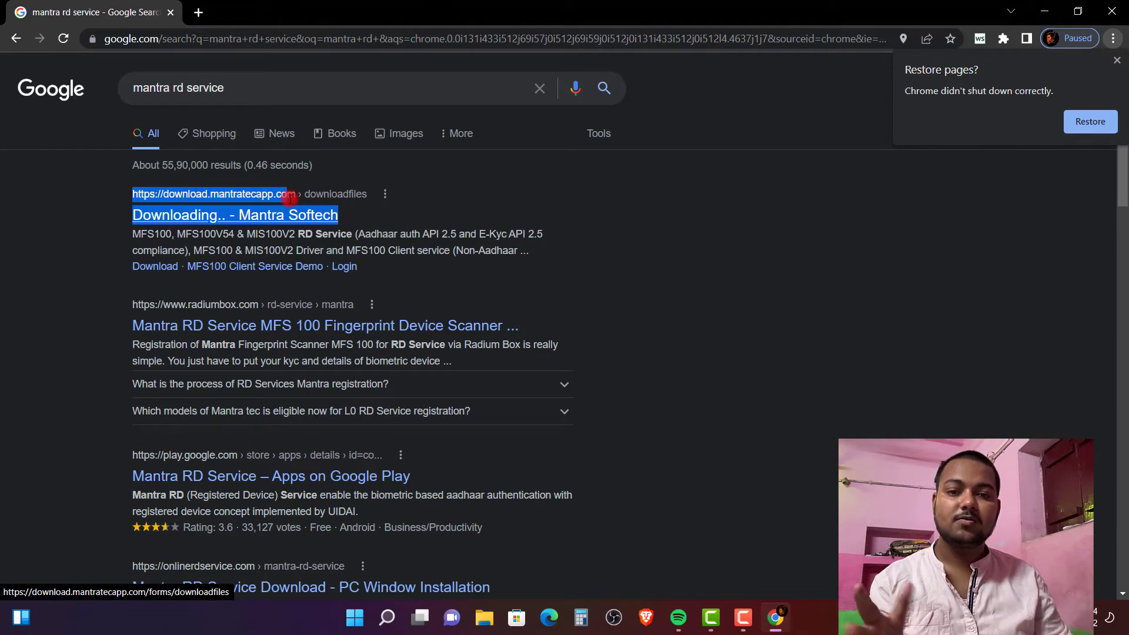
left_click(109, 199)
left_click(178, 215)
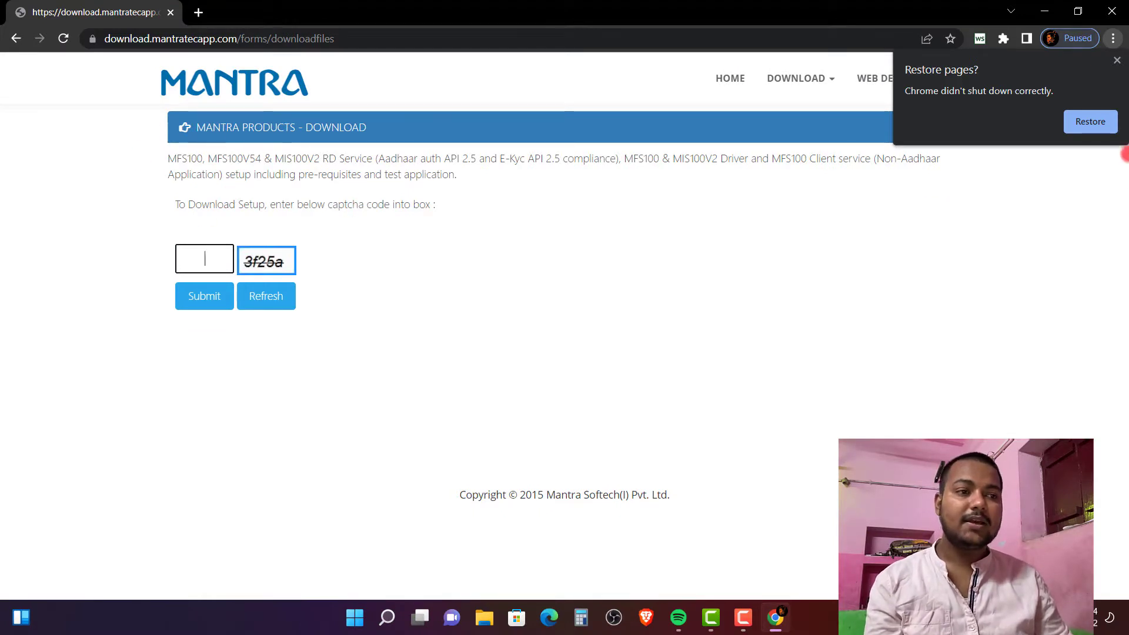
- Dismiss the page-restore prompt, enter the displayed captcha code on the Mantra download page and submit it
left_click(1120, 73)
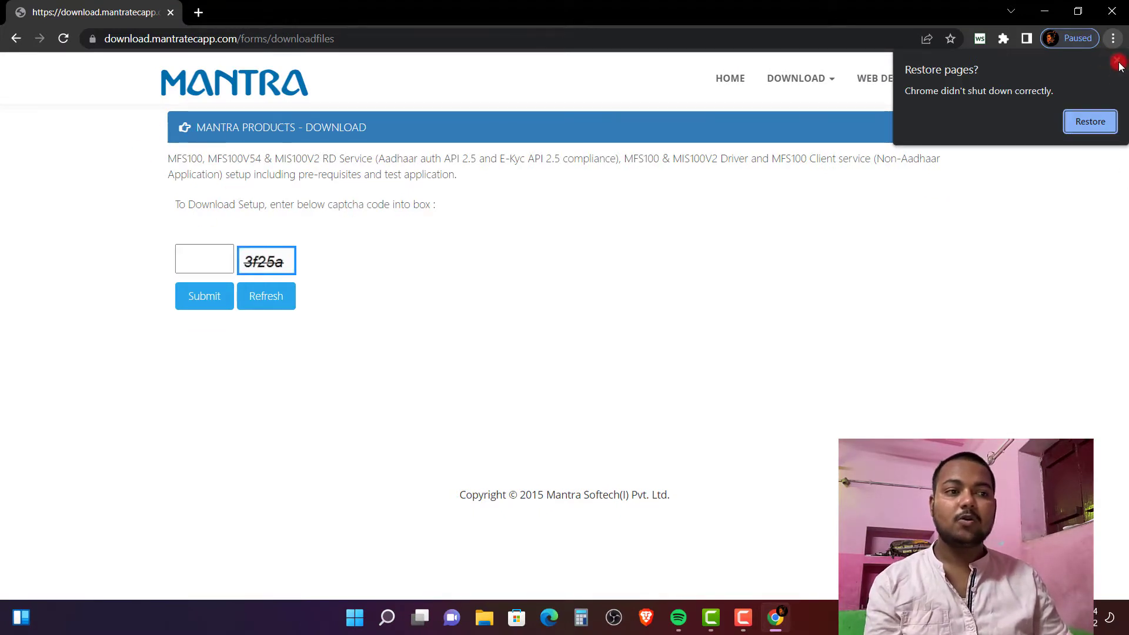
left_click(1117, 61)
left_click(196, 258)
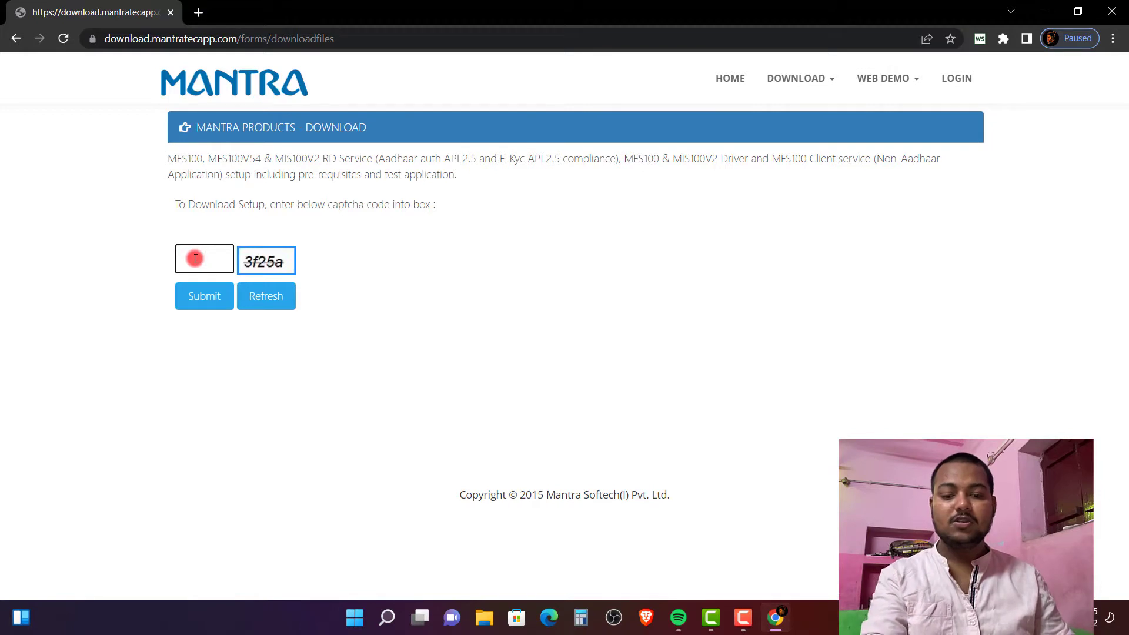
type("3f")
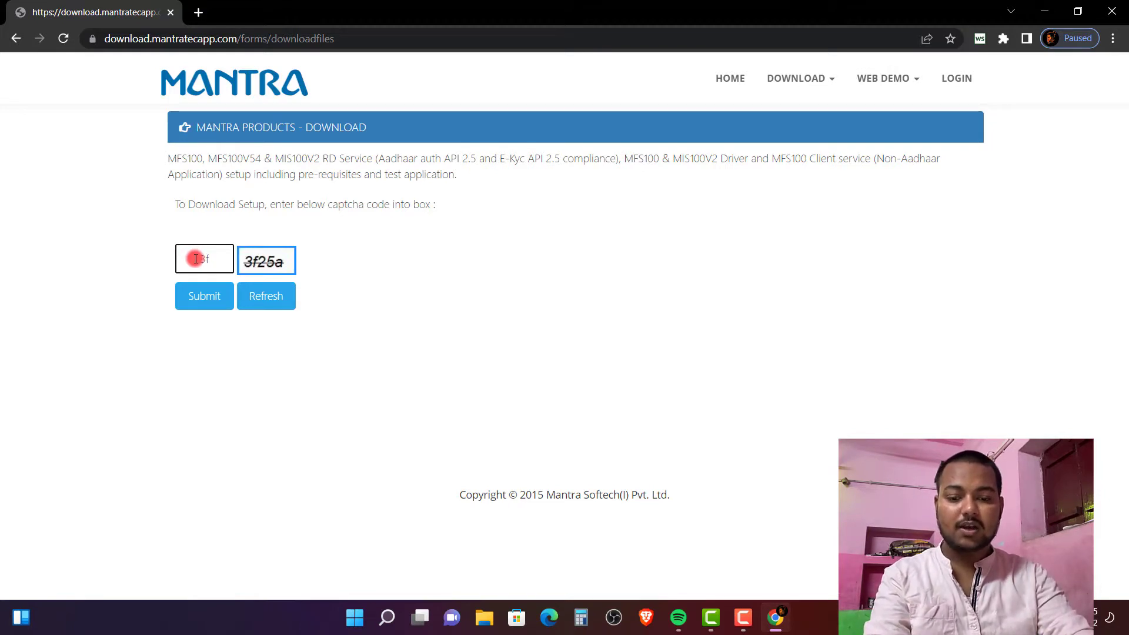
type("25a")
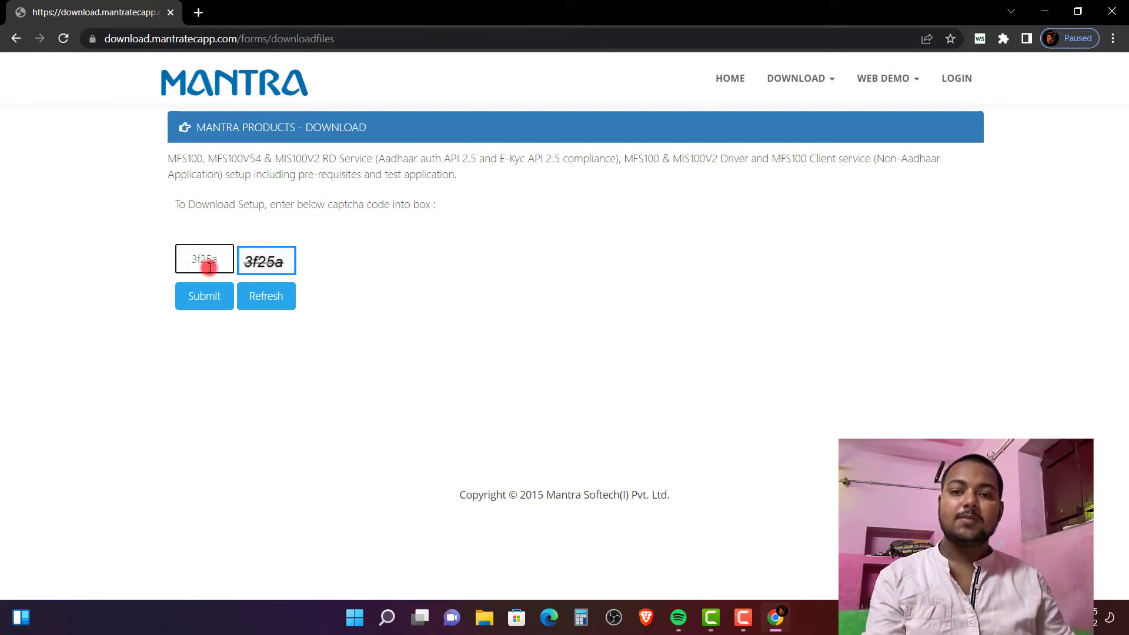
left_click(198, 301)
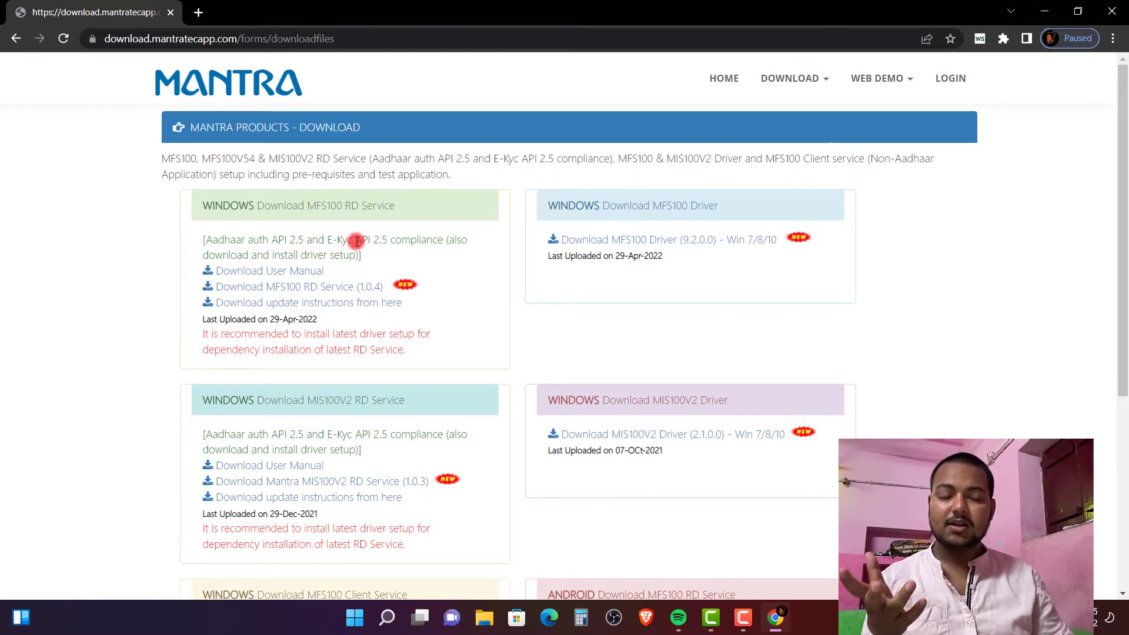
- Look through the Mantra product downloads and examine the Windows MFS100 RD Service section
scroll(356, 244, "down", 4)
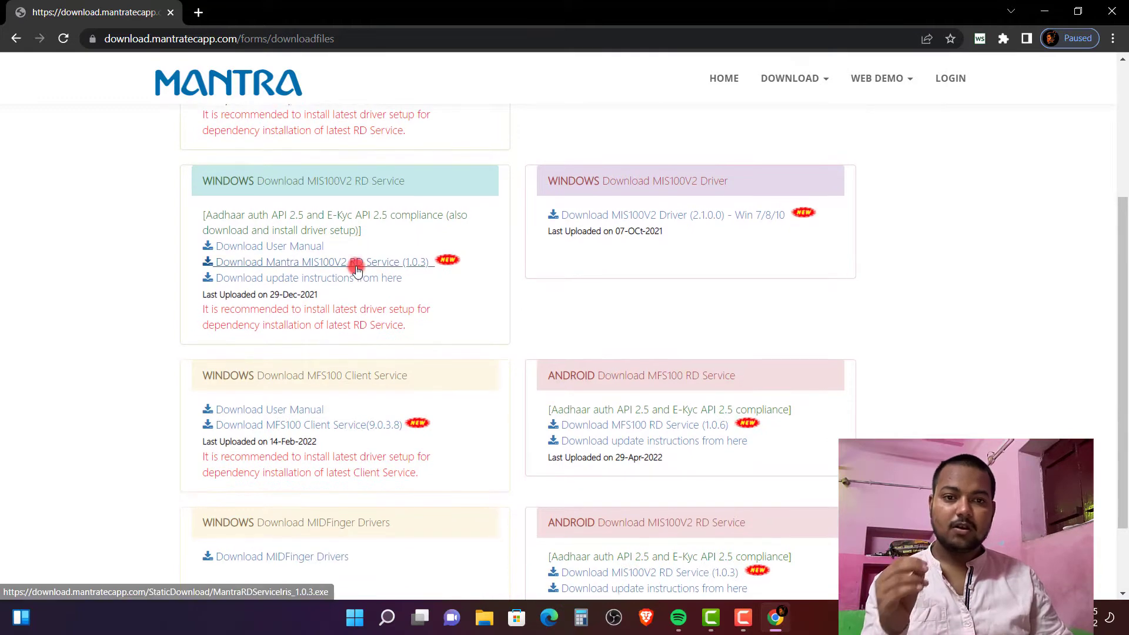
scroll(295, 270, "up", 3)
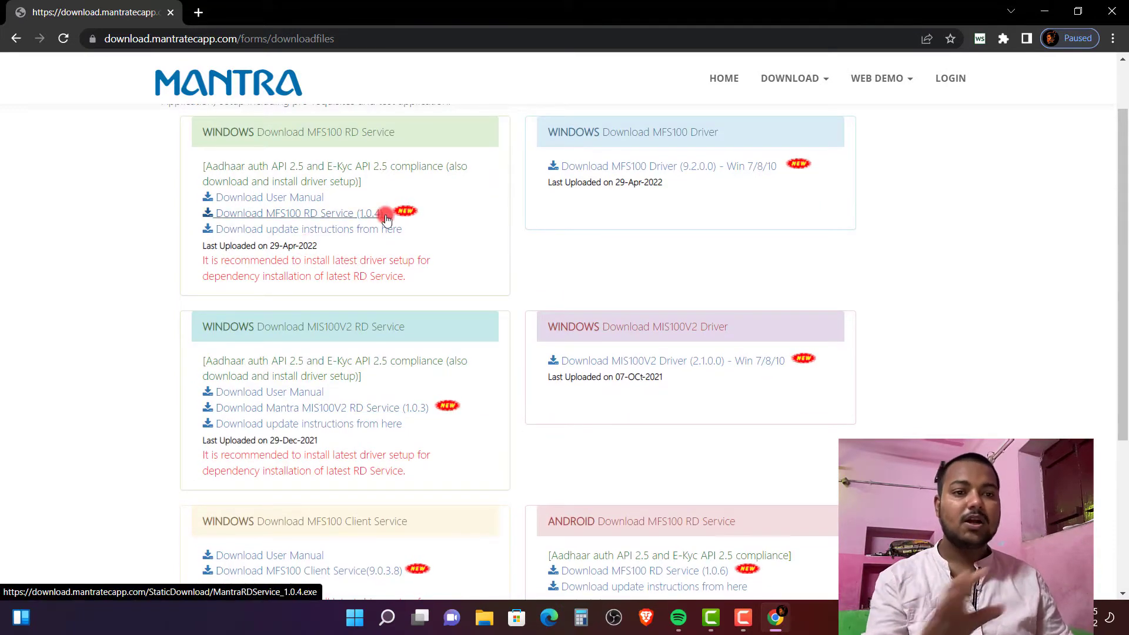
scroll(386, 219, "up", 1)
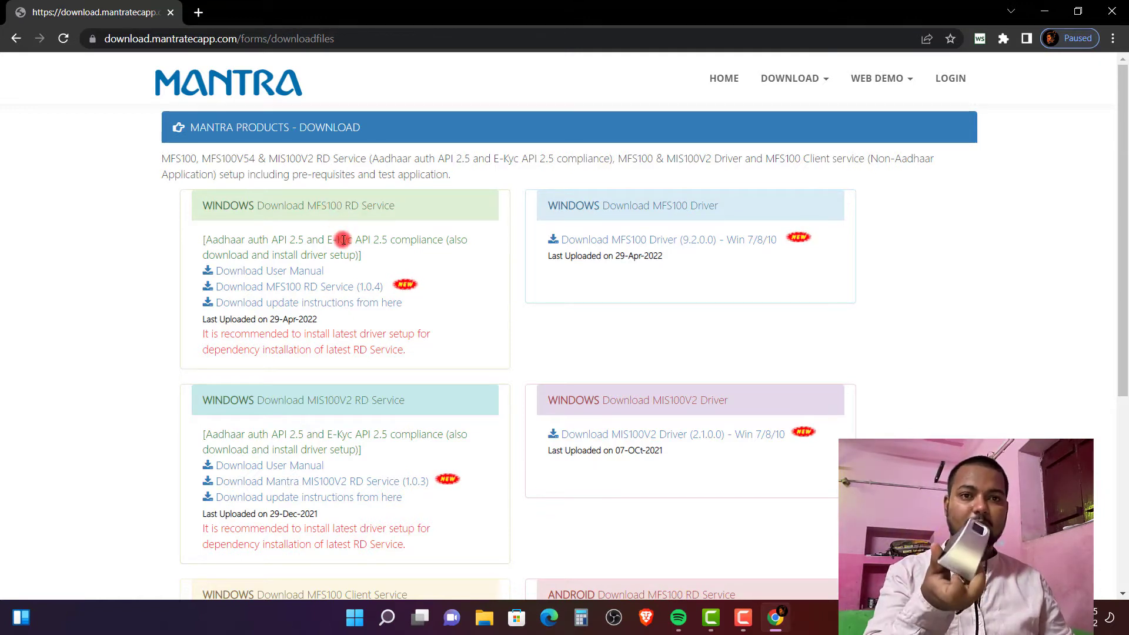
left_click_drag(303, 207, 343, 207)
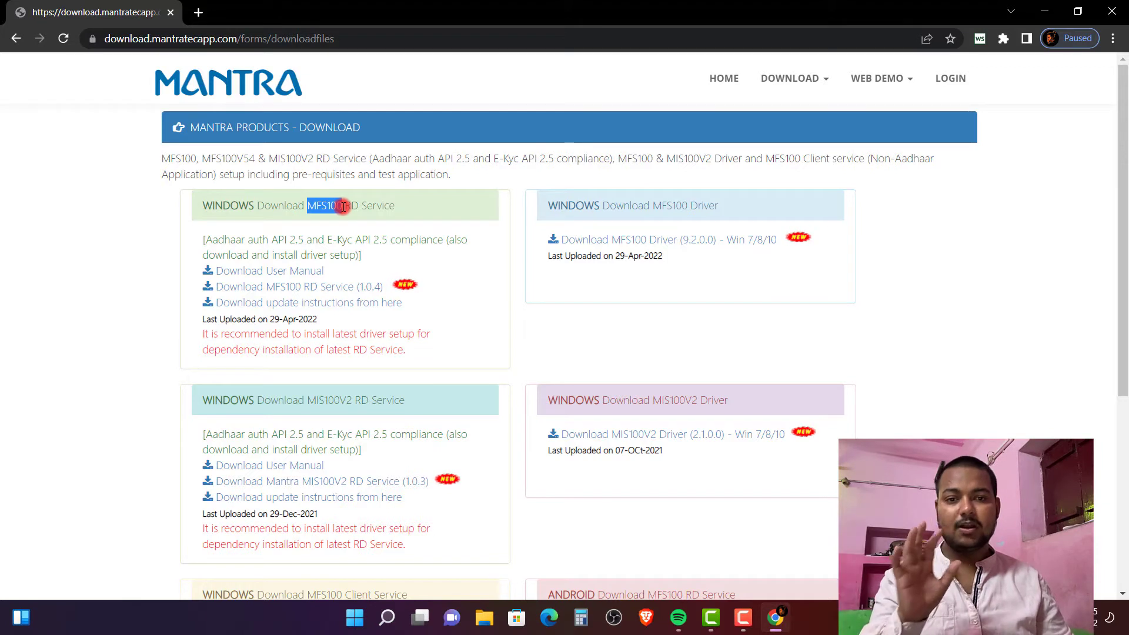
left_click(139, 209)
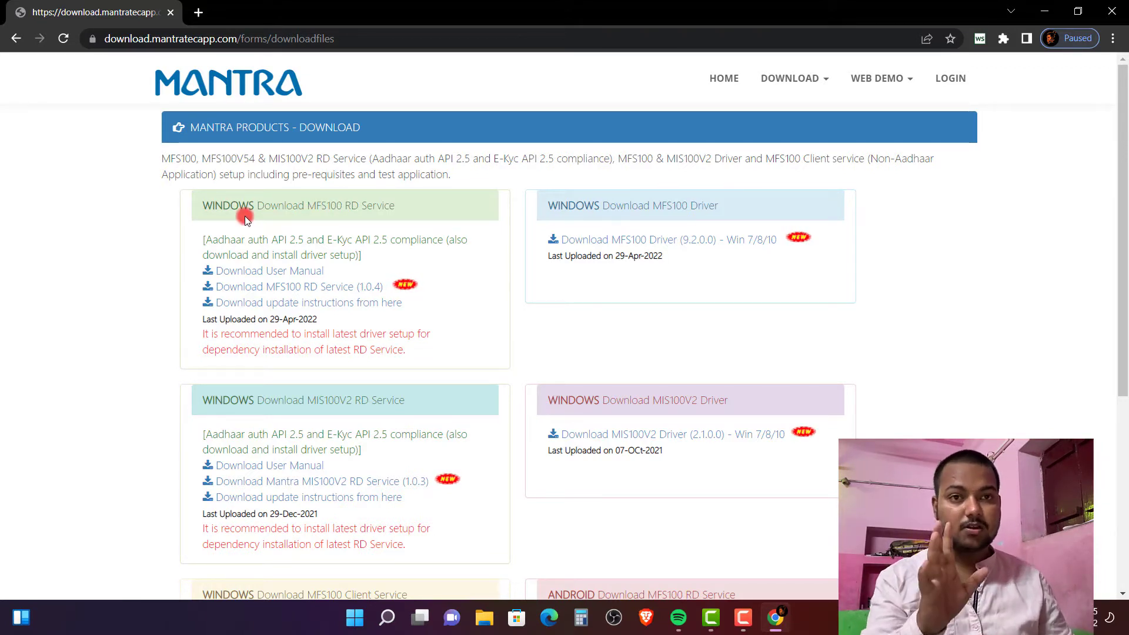
left_click_drag(204, 210, 396, 206)
left_click(113, 215)
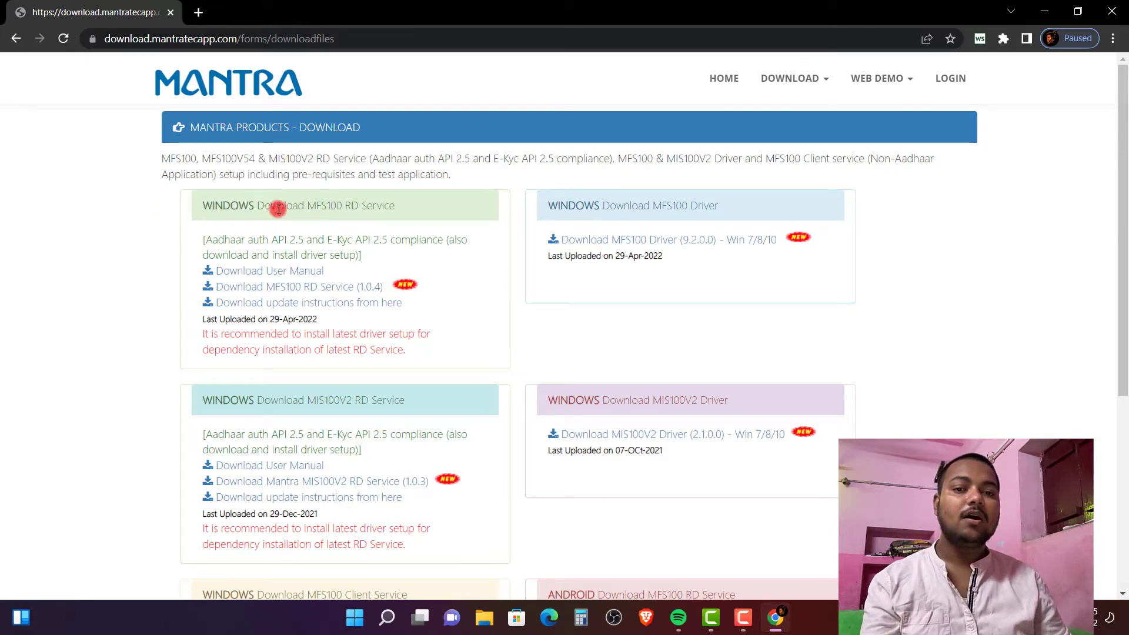
left_click_drag(199, 205, 404, 210)
left_click(404, 211)
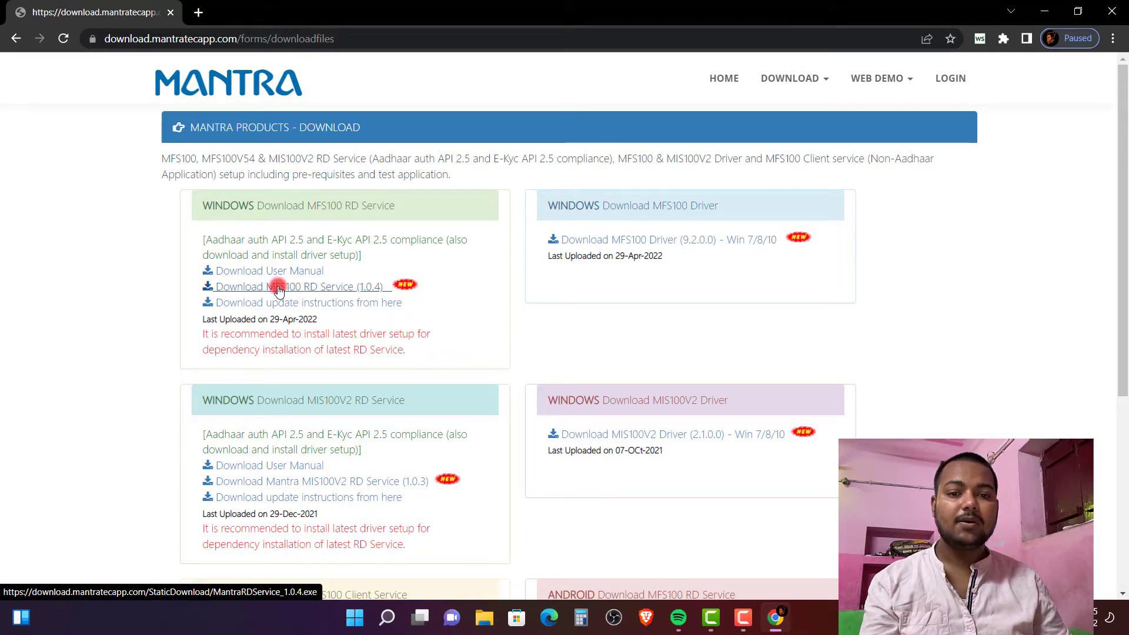
- Download the Windows MFS100 RD Service (1.0.4) setup to the Desktop and dismiss the download bar
left_click(295, 290)
left_click(636, 176)
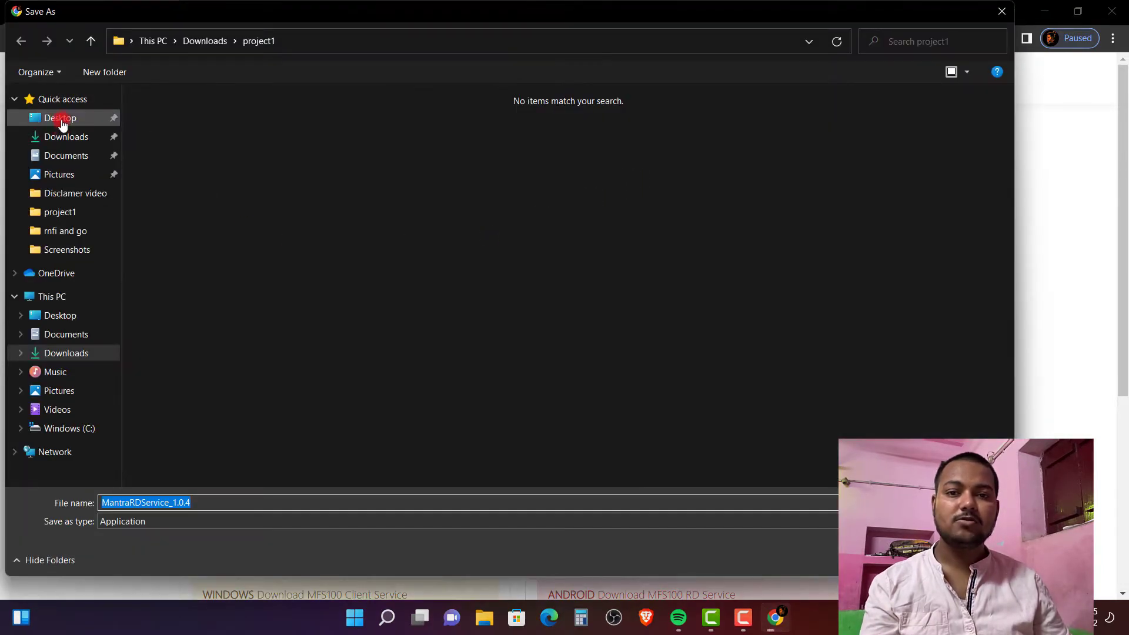
left_click(60, 118)
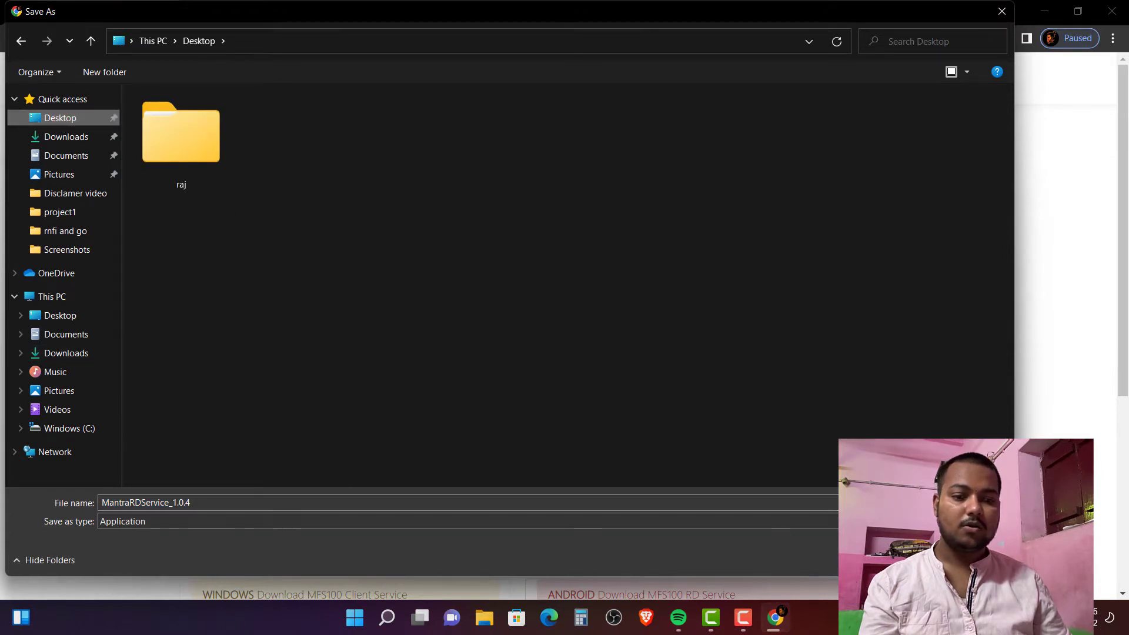
key("Return")
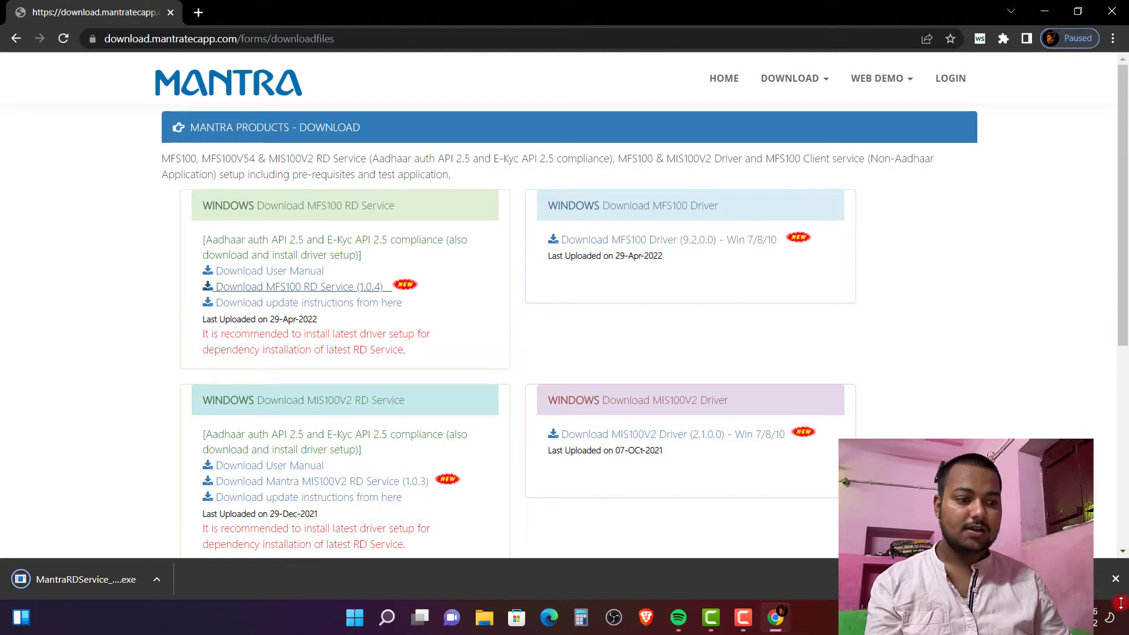
left_click(1116, 583)
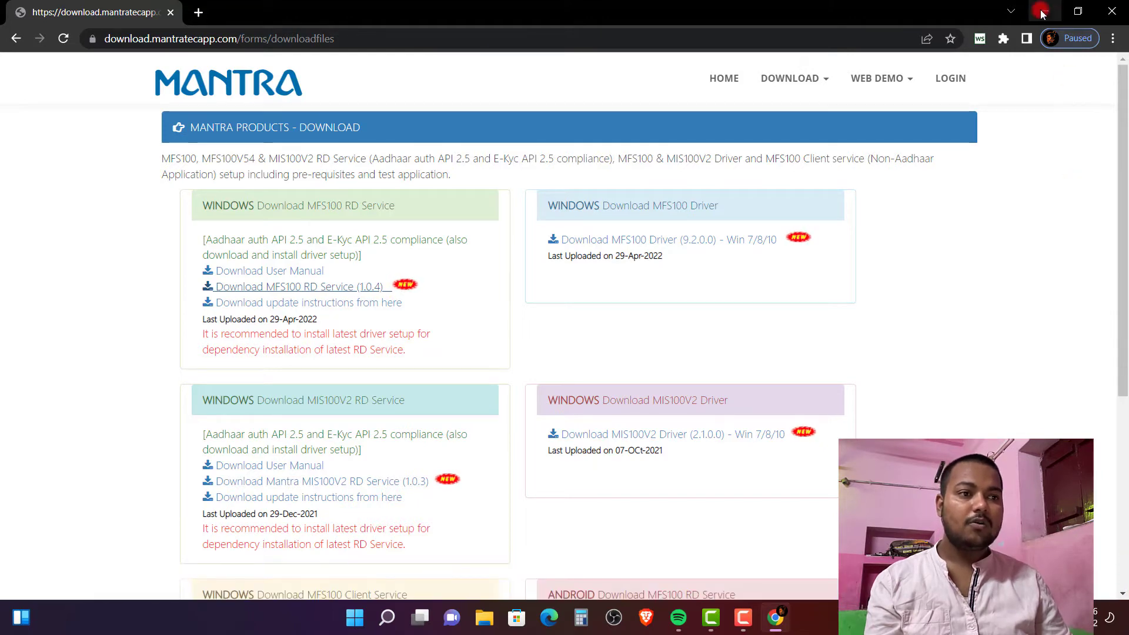
- Run MantraRDService_1.0.4 from the desktop as administrator and complete its setup with the default Start Menu folder
left_click(1041, 10)
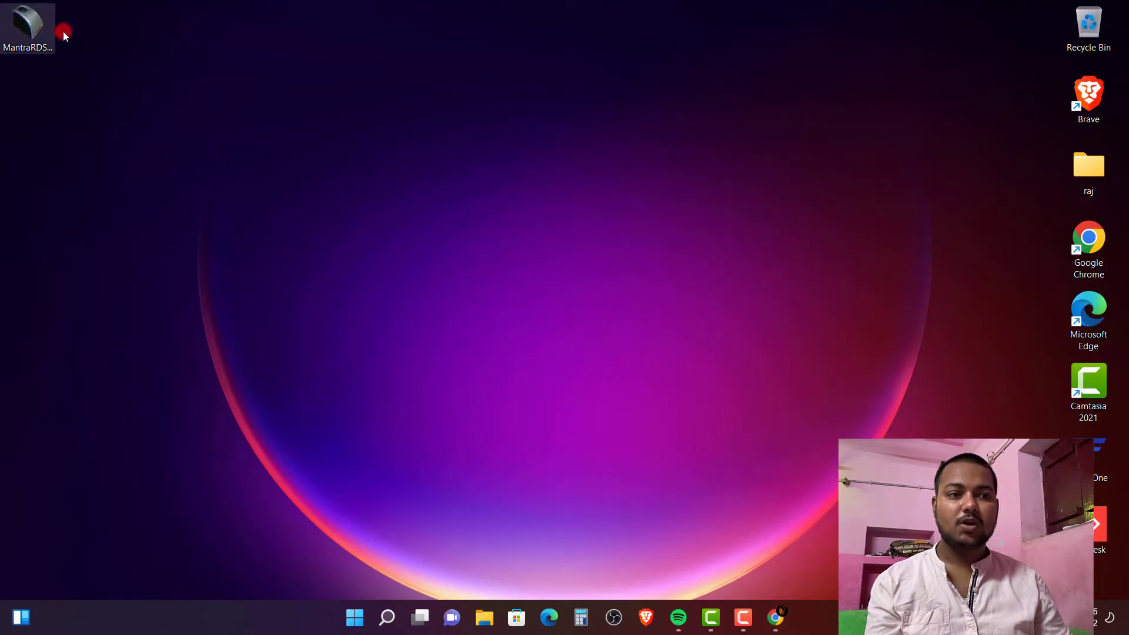
left_click(30, 24)
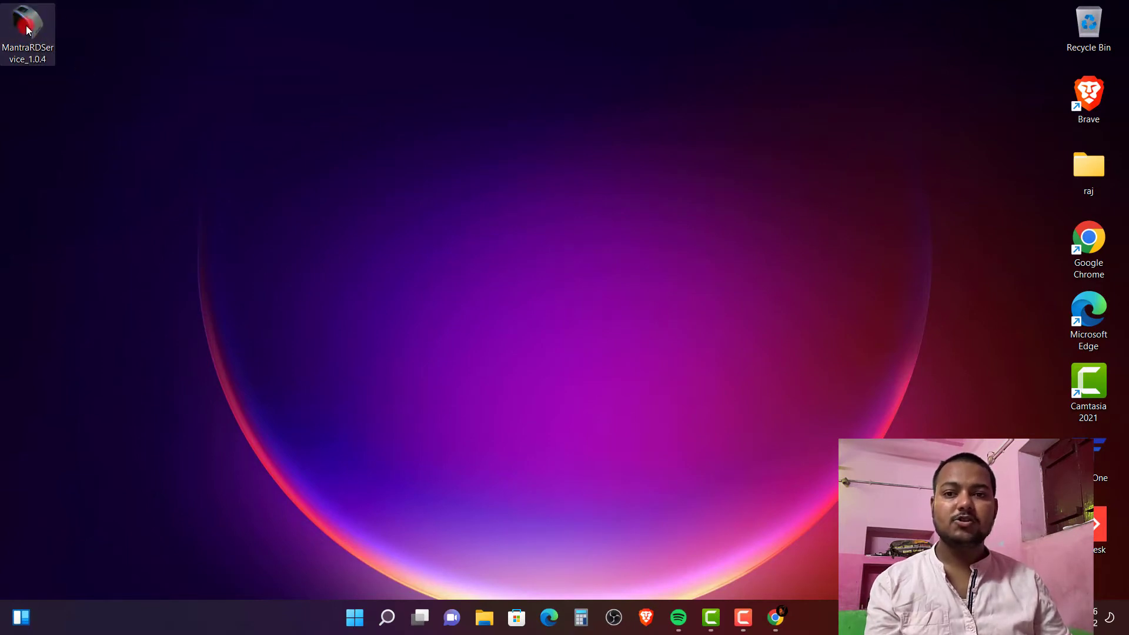
right_click(27, 30)
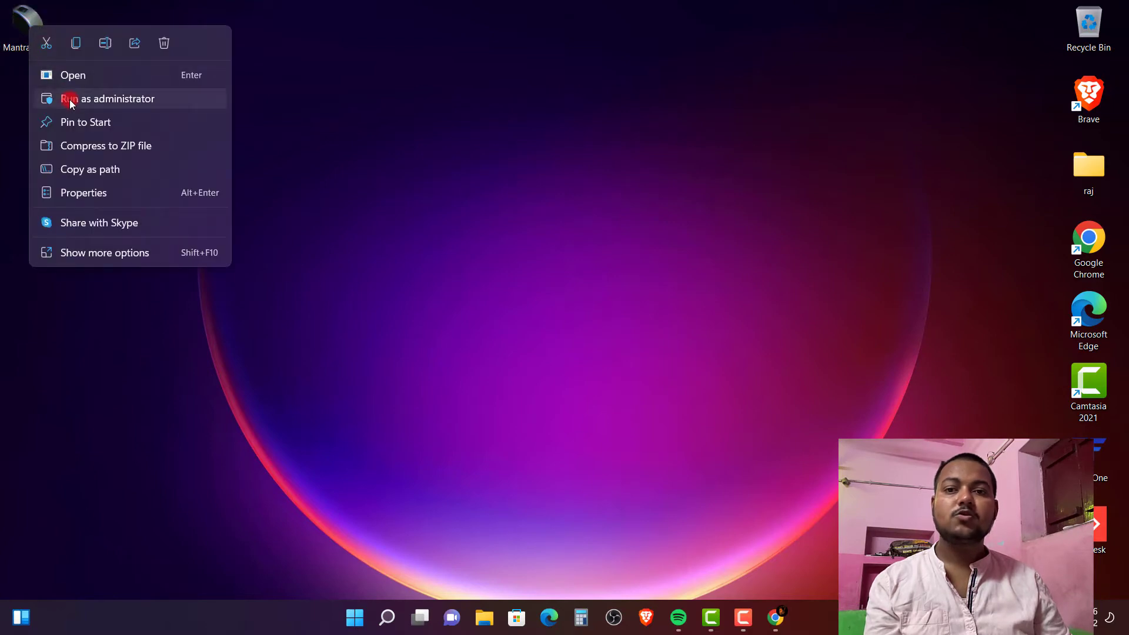
left_click(119, 98)
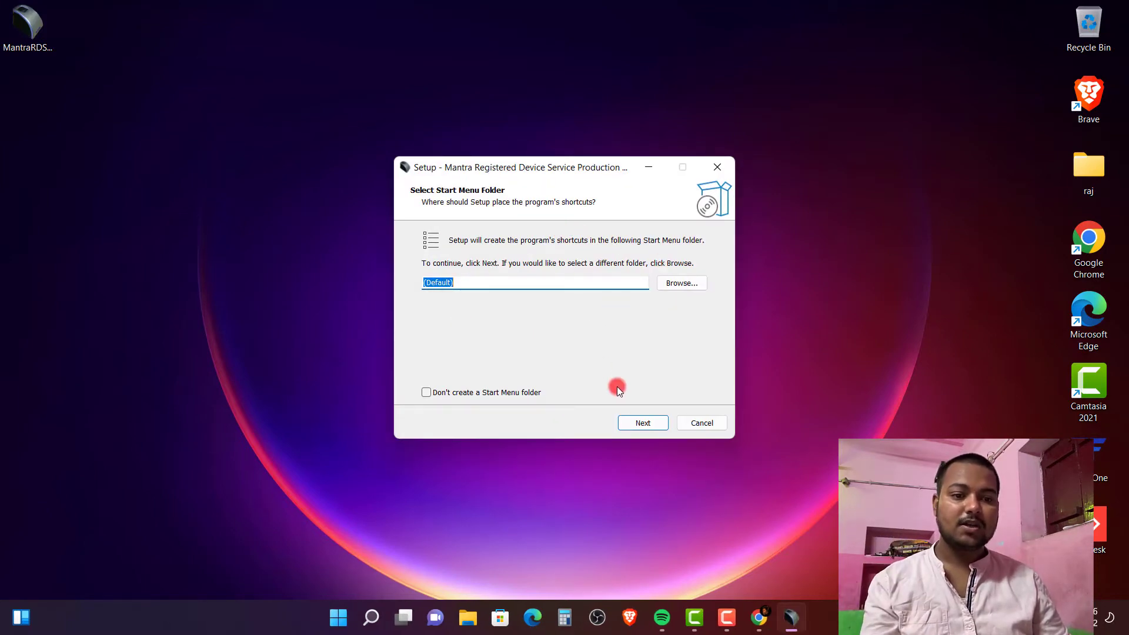
left_click(642, 425)
left_click(642, 423)
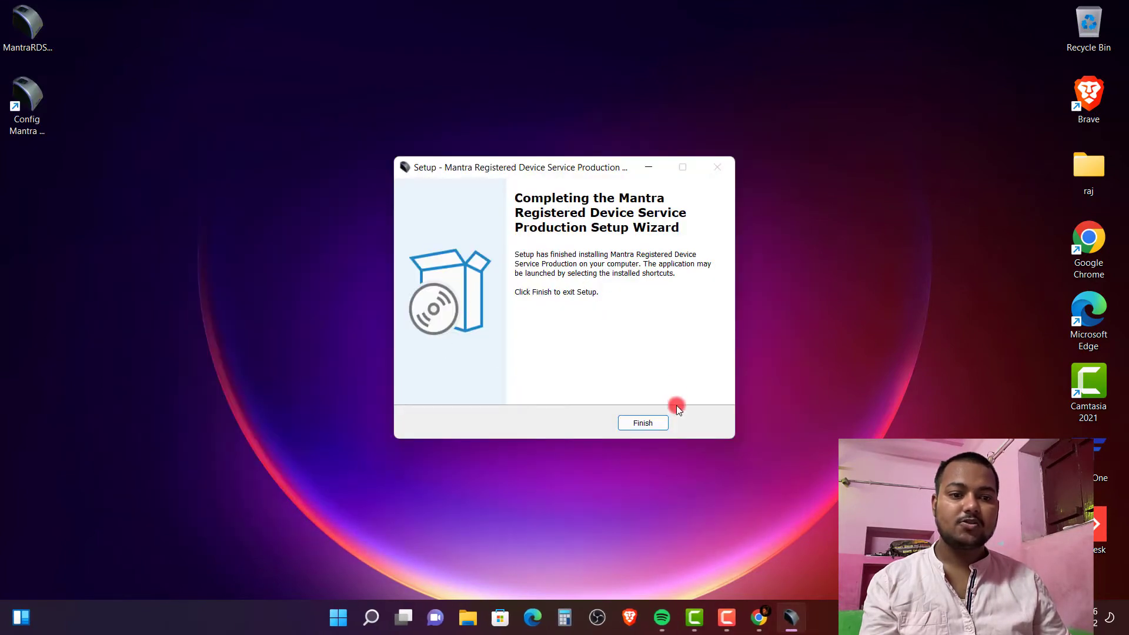
left_click(635, 424)
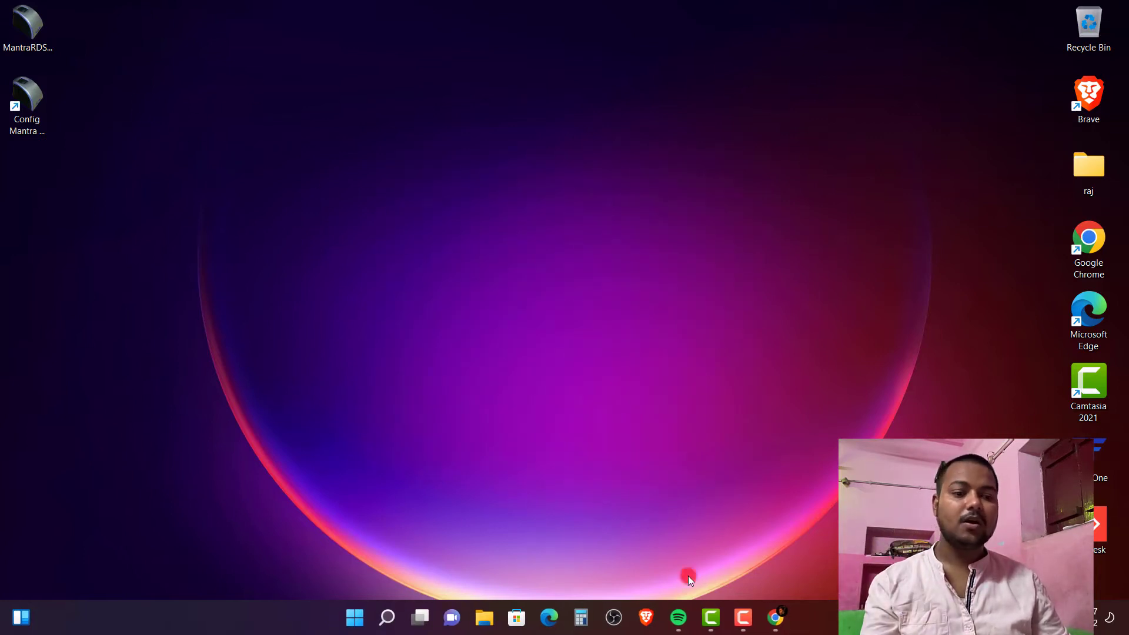
- Switch back to Google Chrome and download the Windows MFS100 Driver (9.2.0.0) setup to the Desktop
left_click(777, 618)
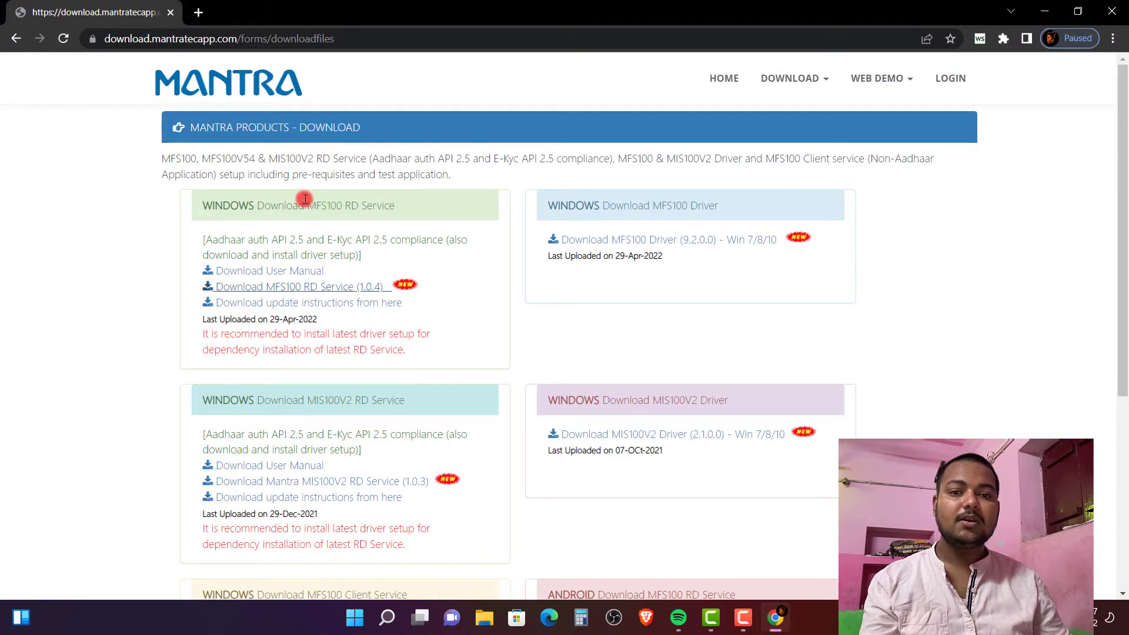
left_click_drag(200, 216, 422, 226)
left_click(129, 206)
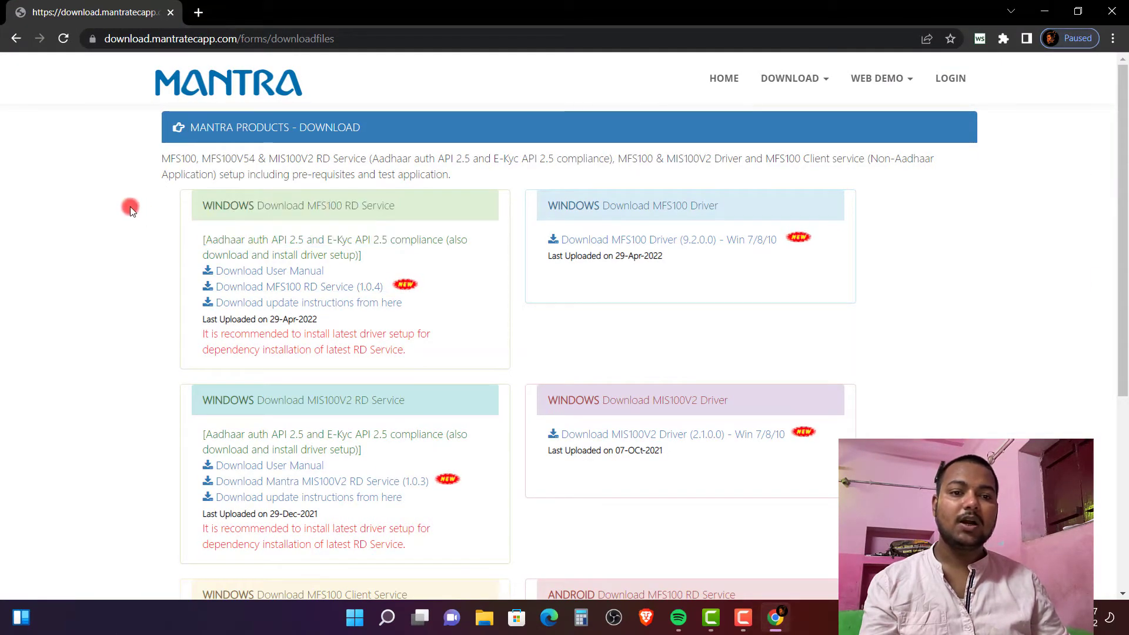
left_click_drag(521, 202, 642, 203)
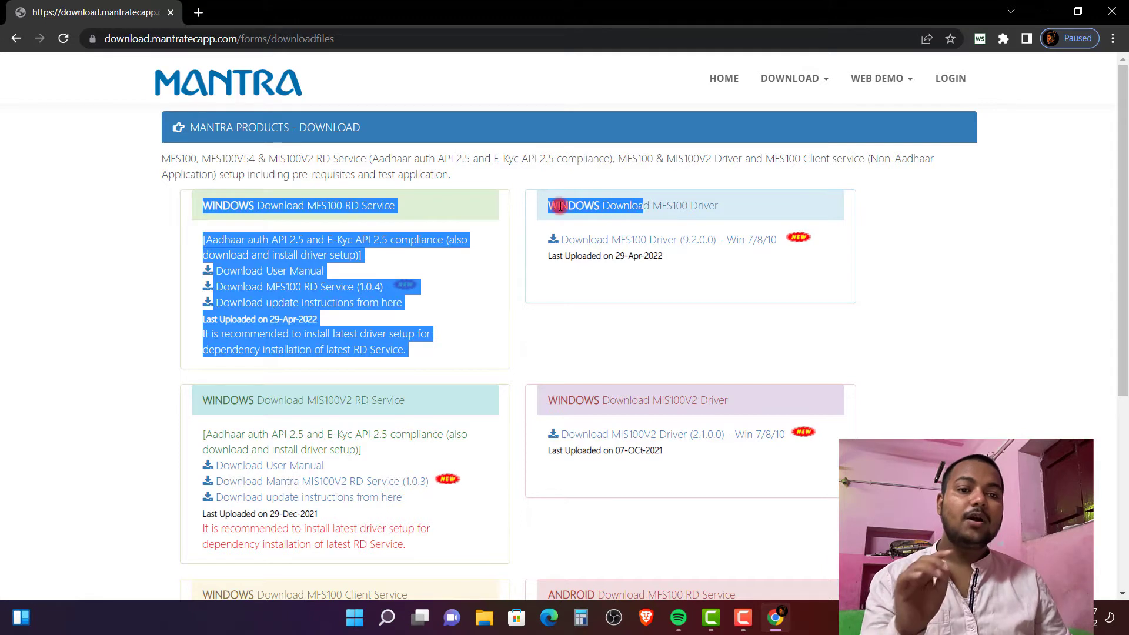
left_click(531, 209)
left_click_drag(531, 209, 721, 206)
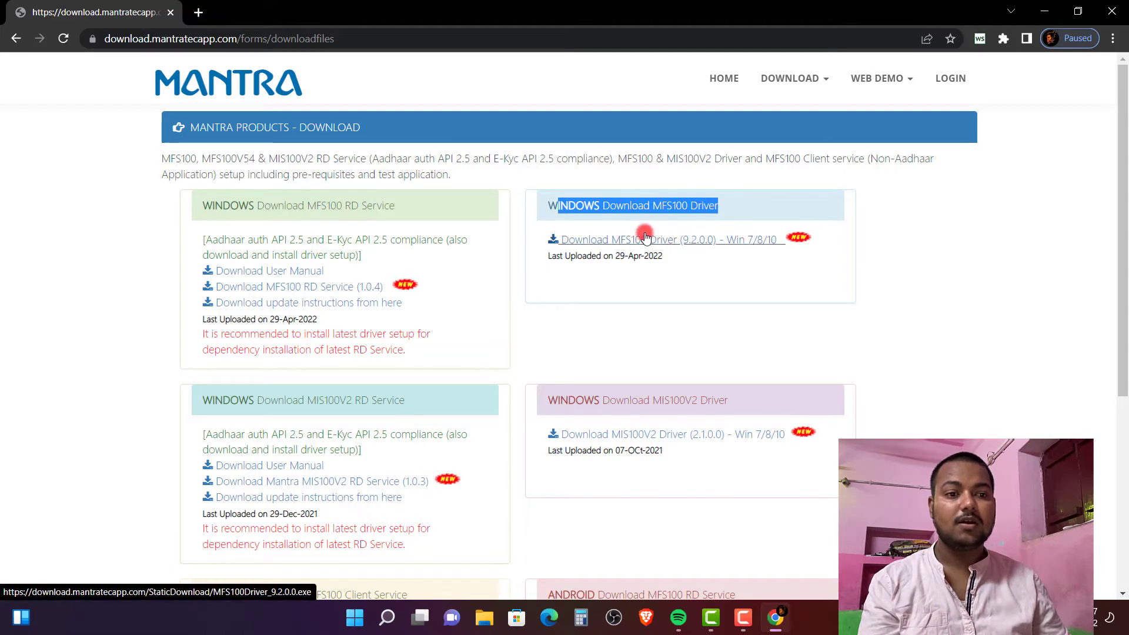
left_click(701, 238)
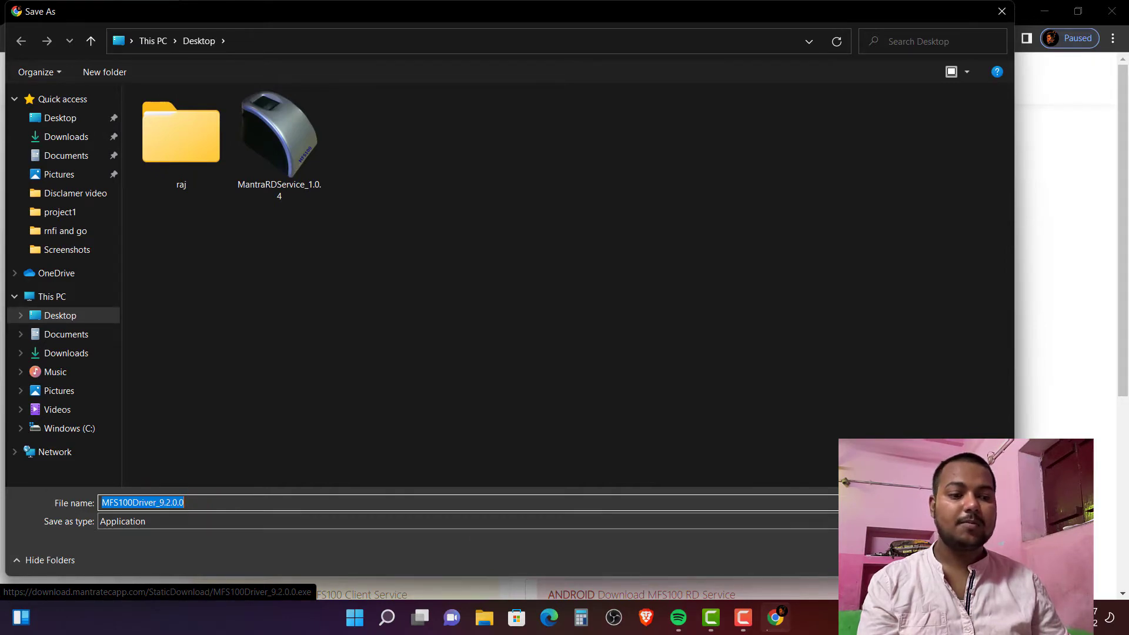
key("Return")
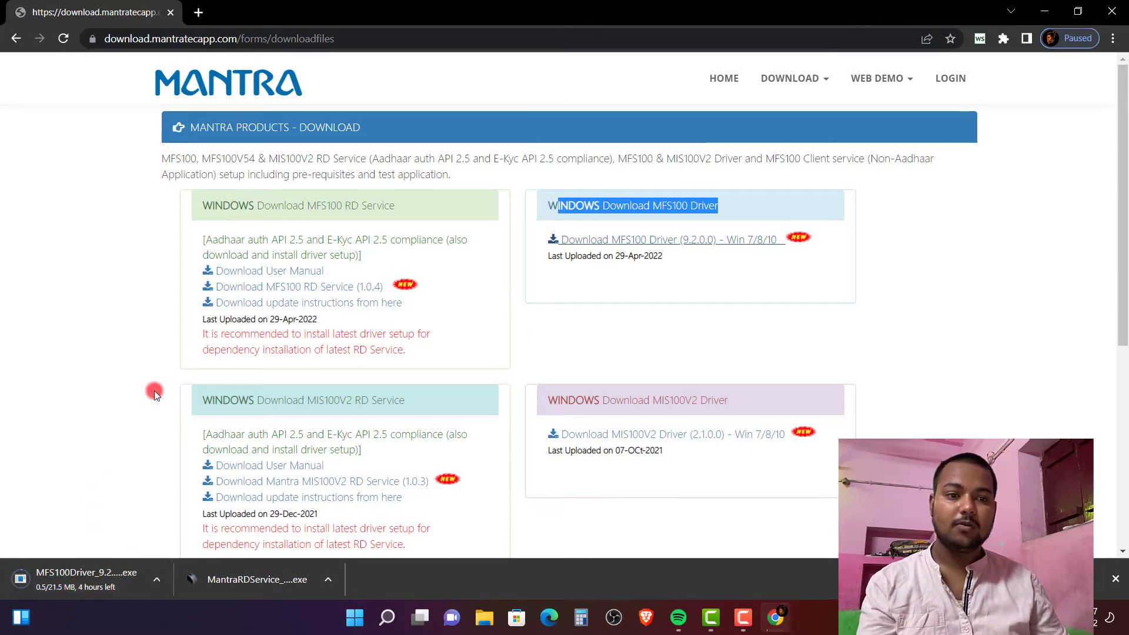
- Download the Windows MFS100 Client Service (9.0.3.8) setup and save it to the Desktop as MFS100ClientService_9.0.3.8
scroll(493, 292, "down", 1)
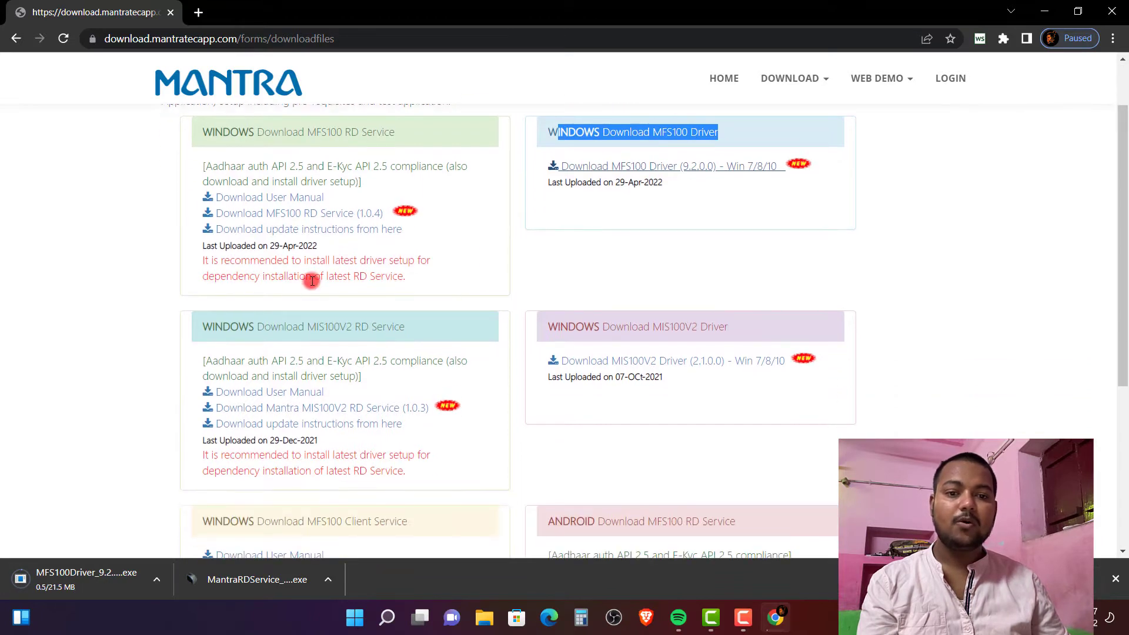
scroll(300, 318, "down", 1)
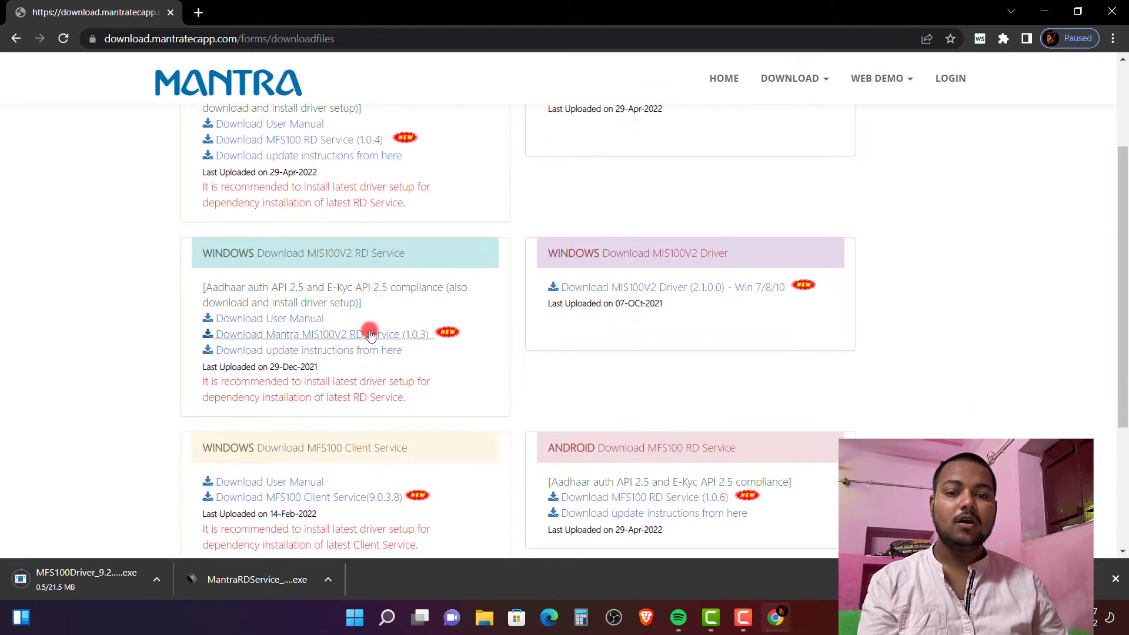
scroll(367, 332, "down", 2)
scroll(286, 362, "down", 1)
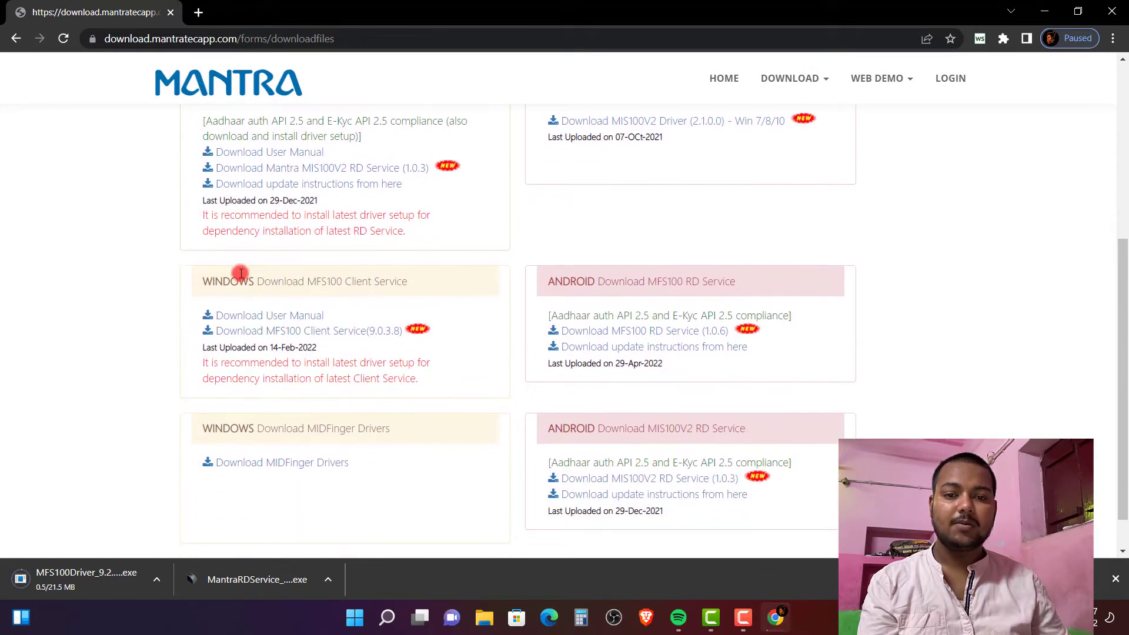
left_click_drag(197, 281, 408, 286)
left_click(126, 283)
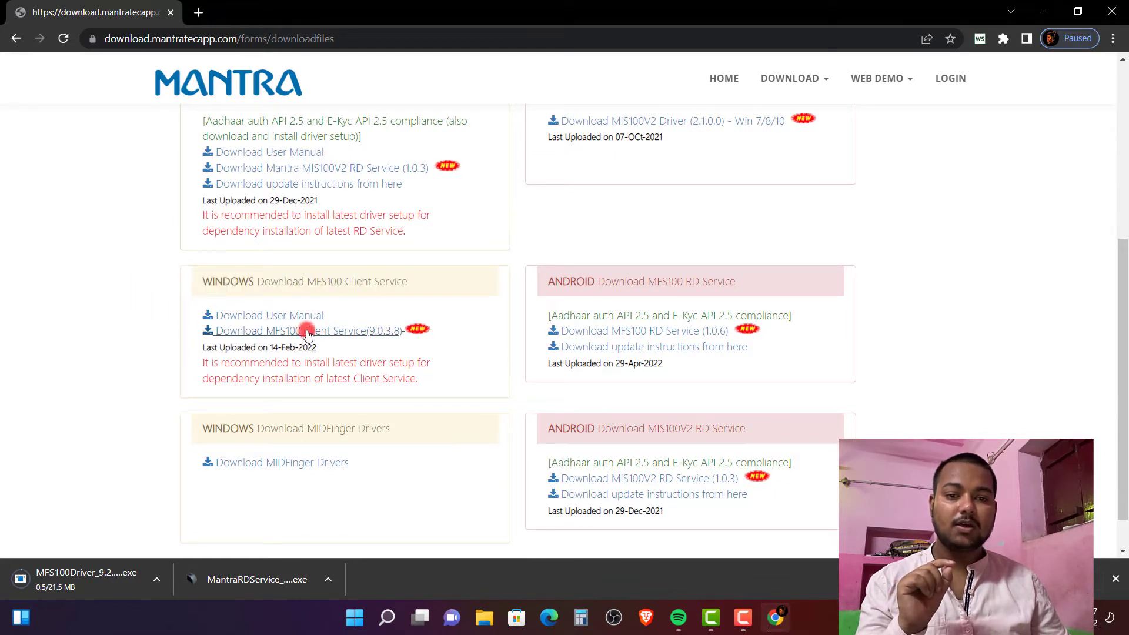
left_click(333, 333)
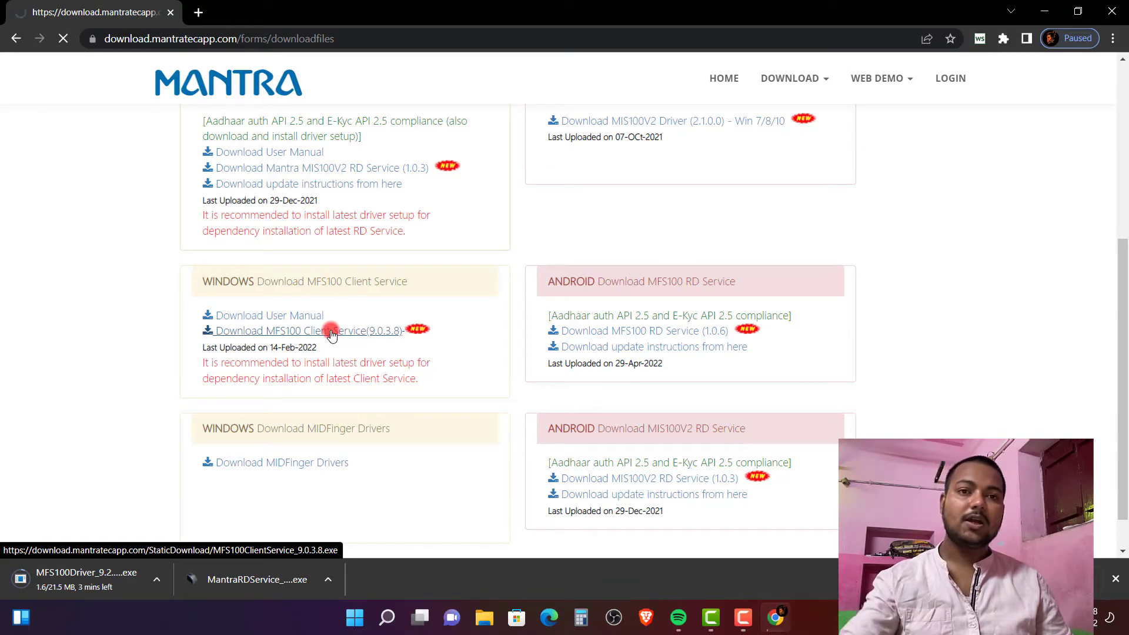
left_click(332, 333)
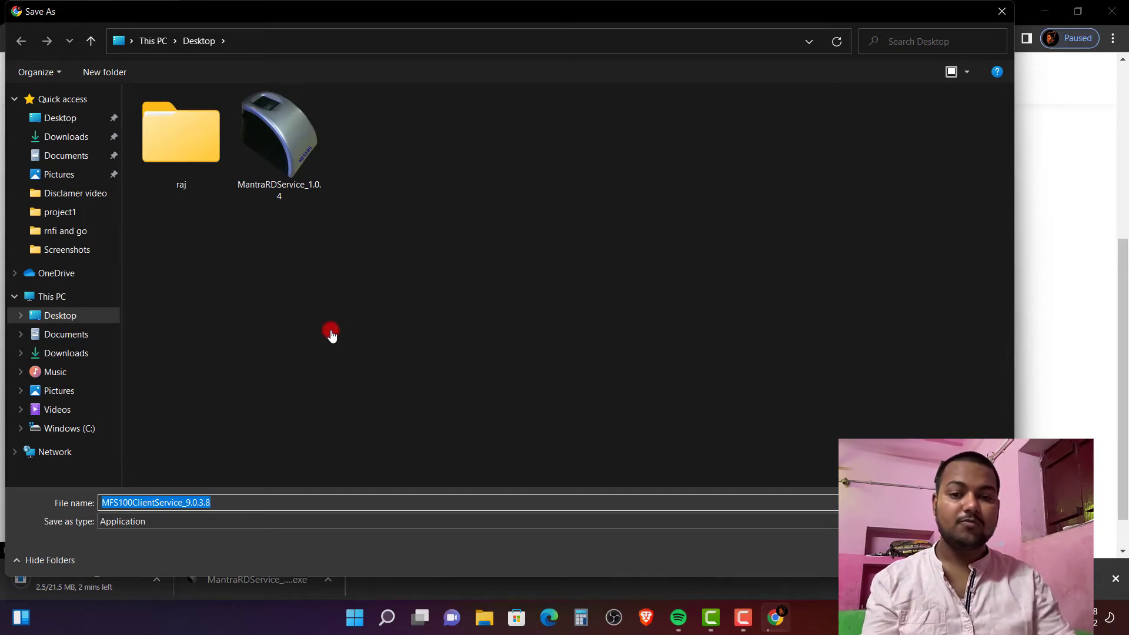
left_click(204, 503)
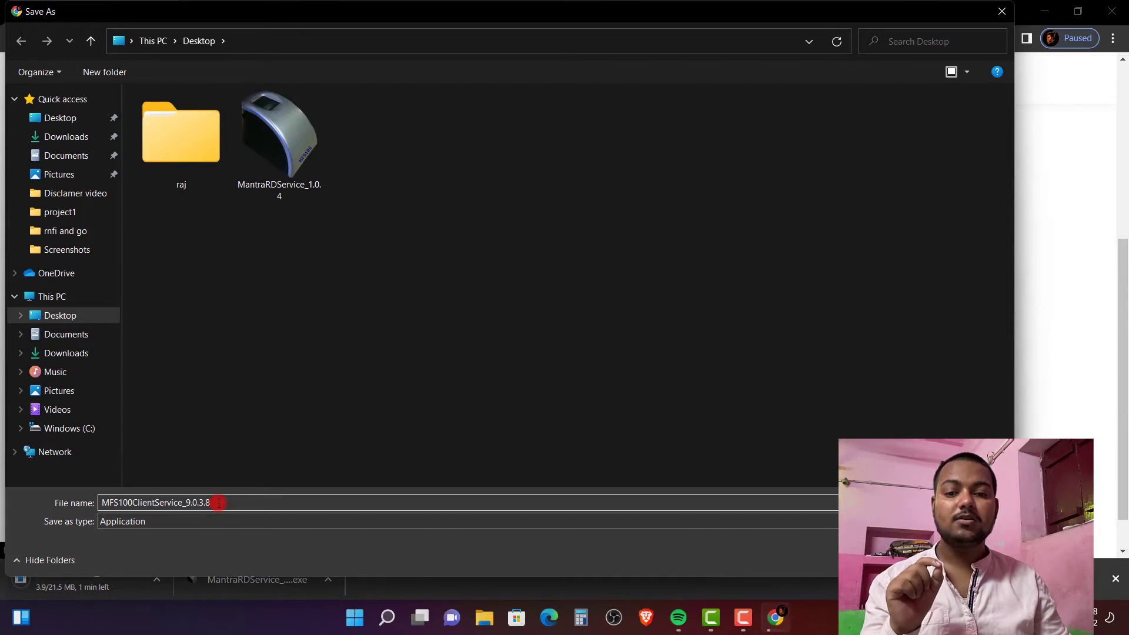
key("Return")
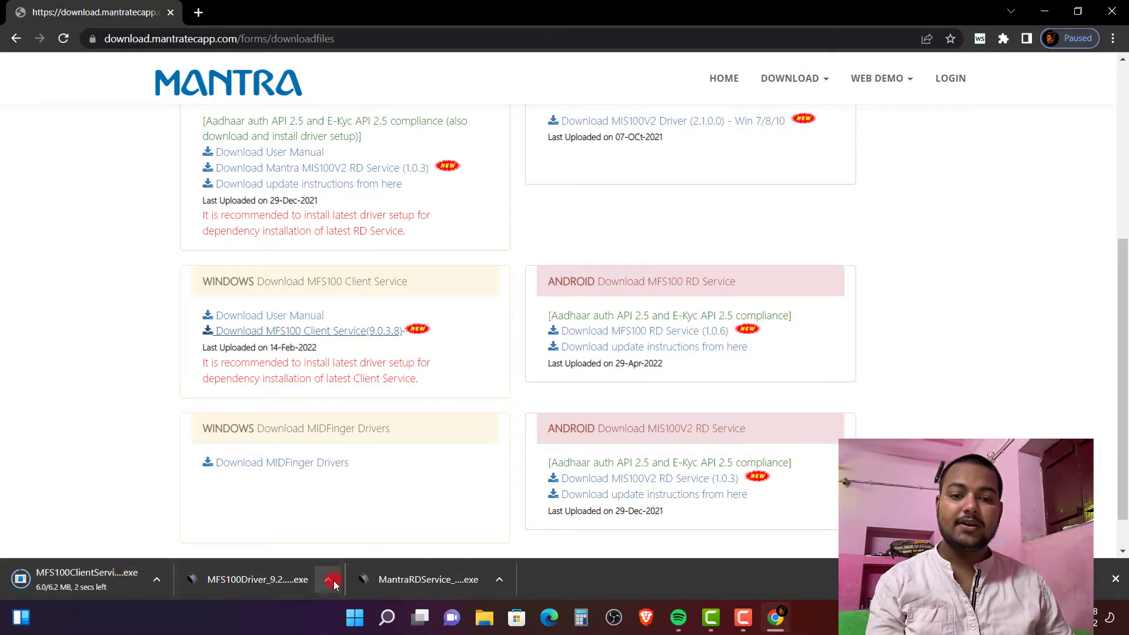
- Show the downloaded MFS100 driver setup in its Desktop folder and enlarge the file icons
left_click(329, 579)
left_click(364, 527)
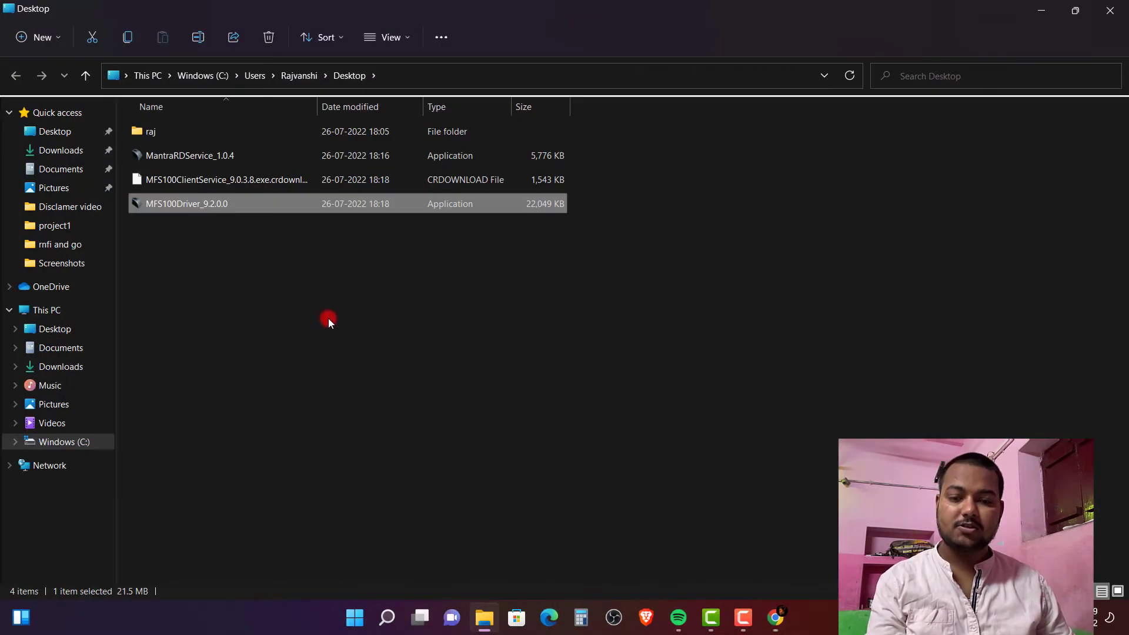
scroll(338, 309, "up", 3, "ctrl")
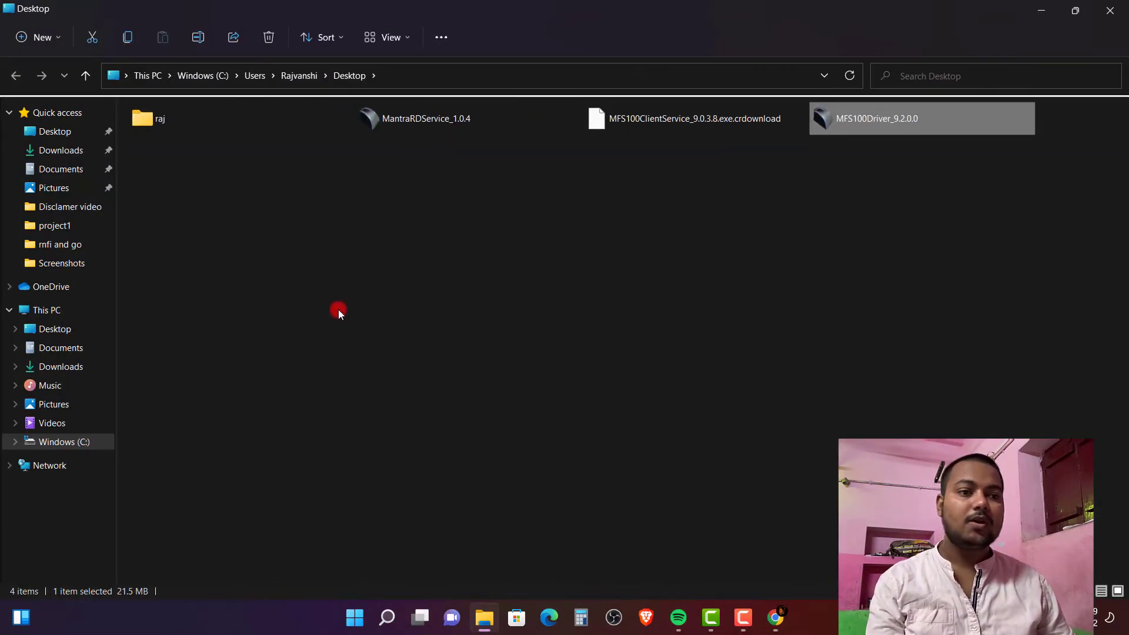
scroll(545, 272, "up", 3, "ctrl")
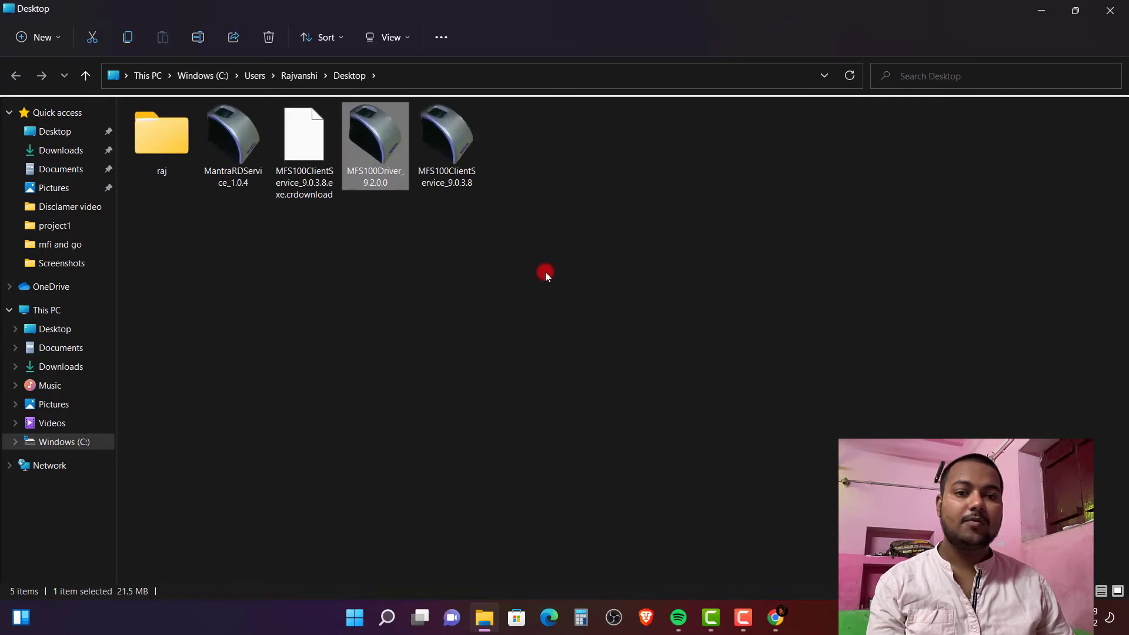
left_click(475, 282)
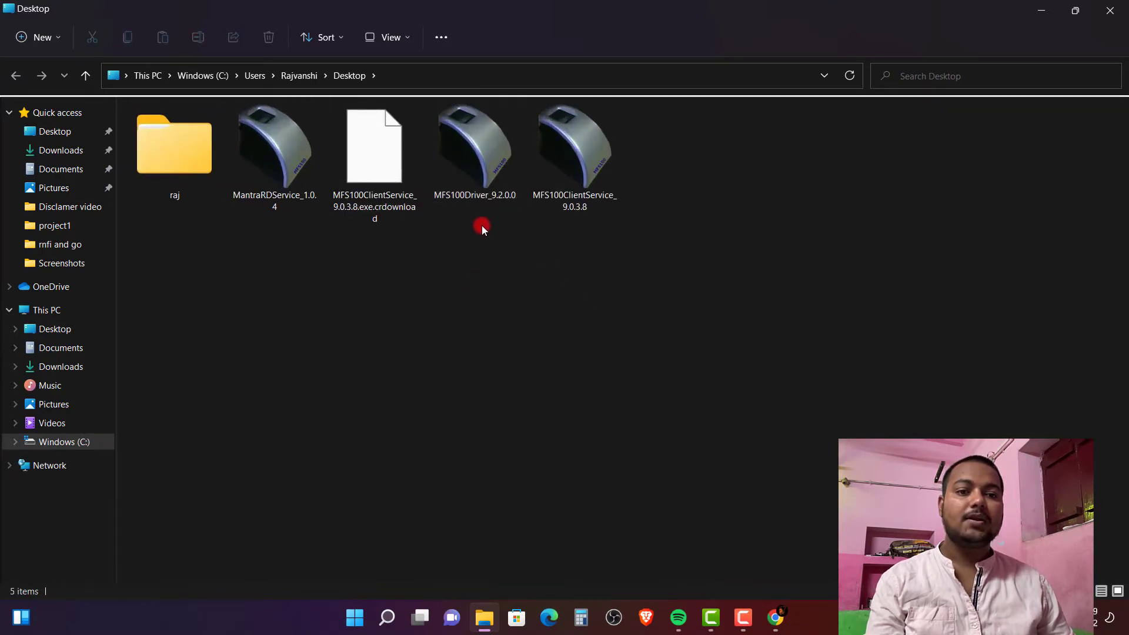
- Run MFS100Driver_9.2.0.0 as administrator and start its installation with the Visual C++ 2015-2019 Redistributable (x86) task
mouse_move(499, 203)
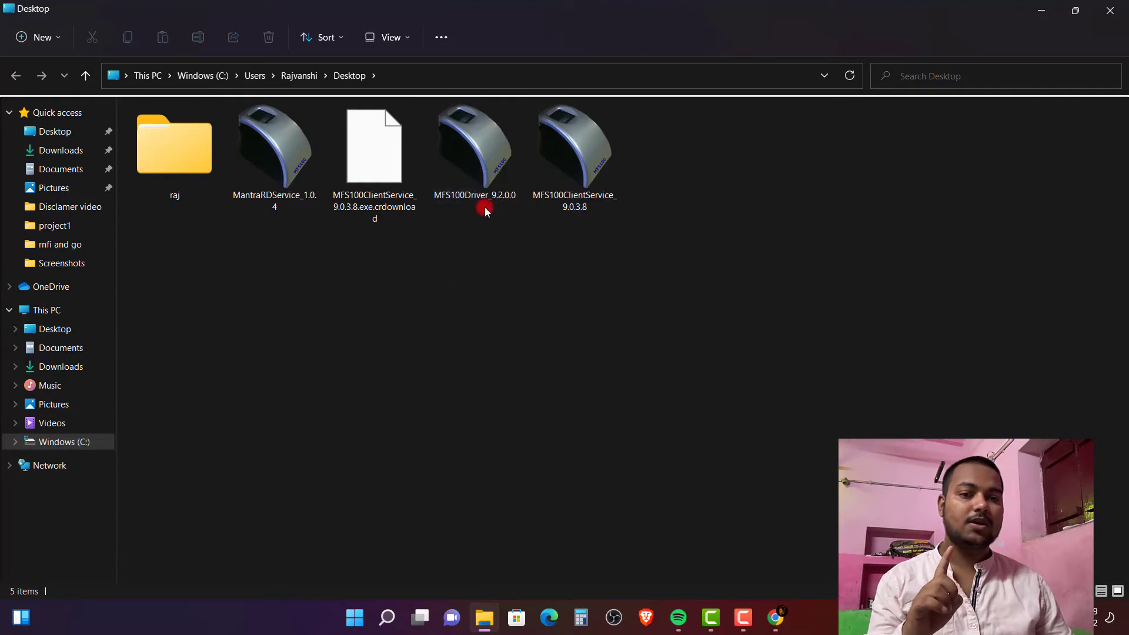
left_click(486, 171)
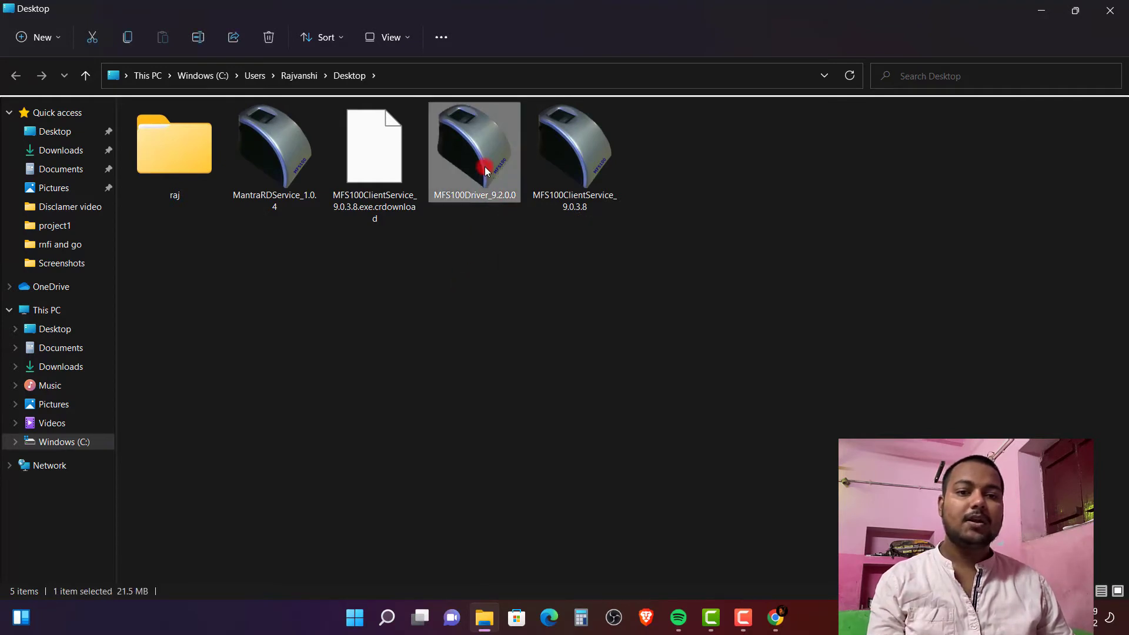
right_click(486, 170)
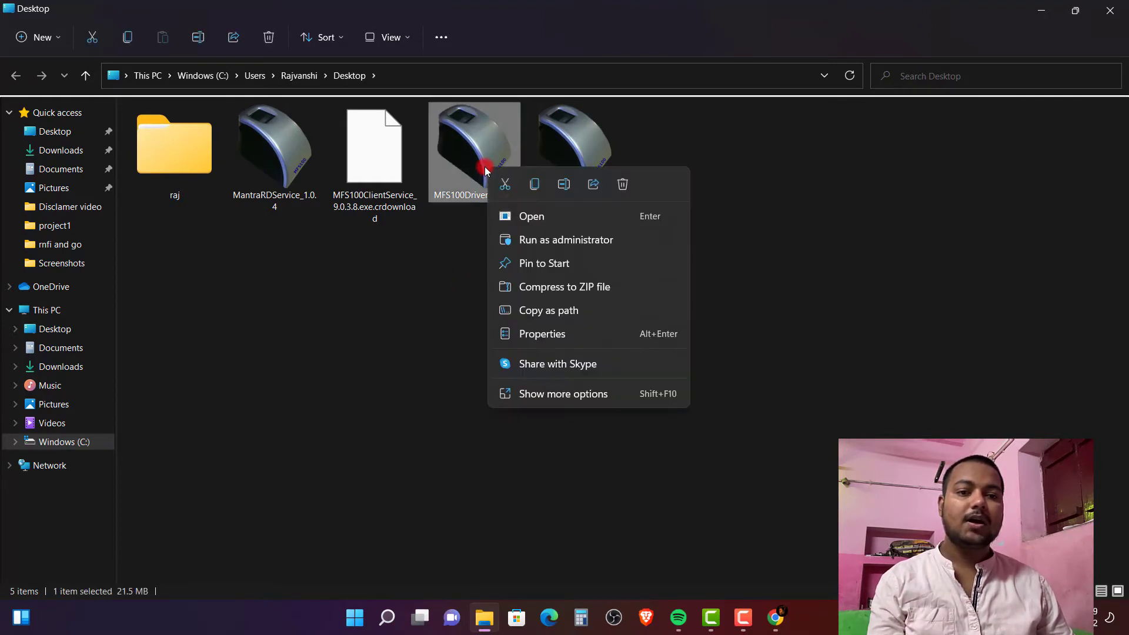
left_click(533, 243)
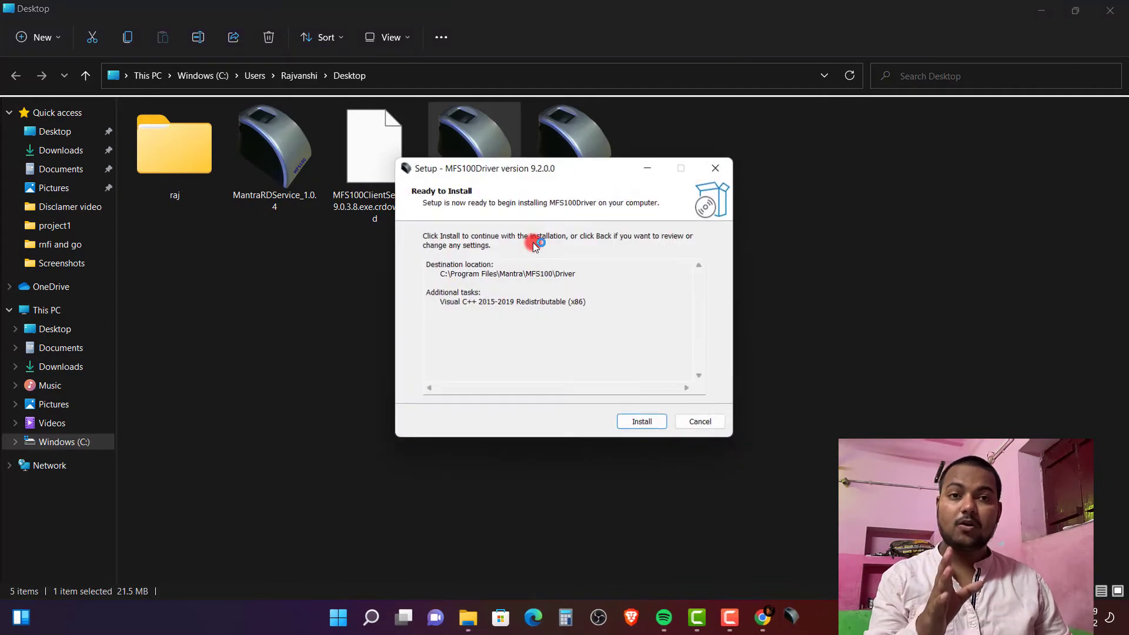
left_click(641, 423)
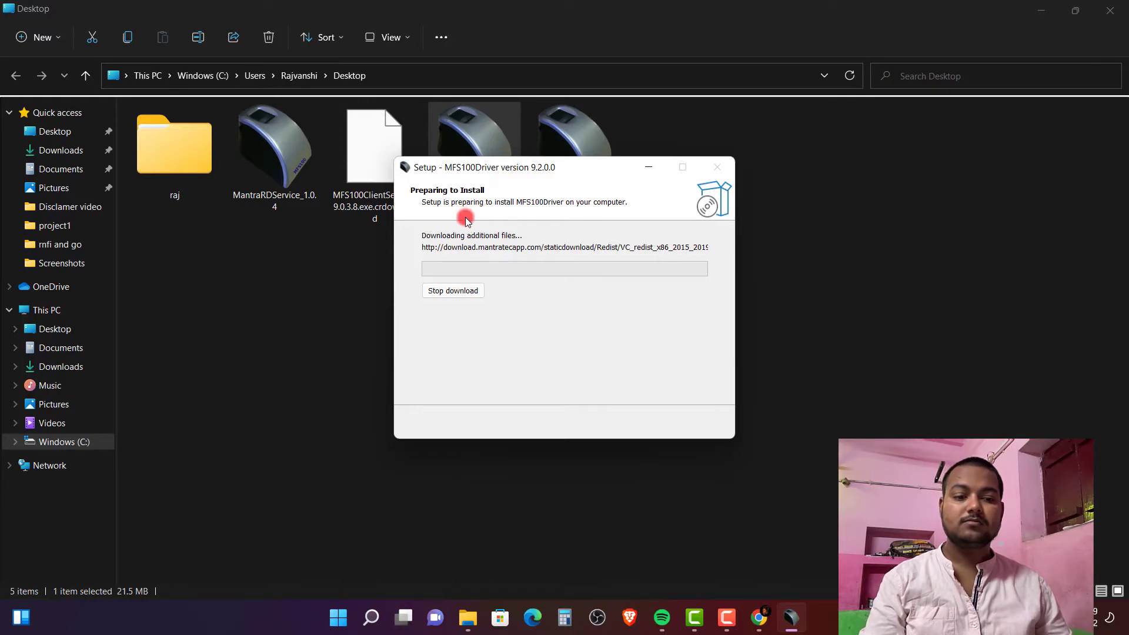
left_click(754, 616)
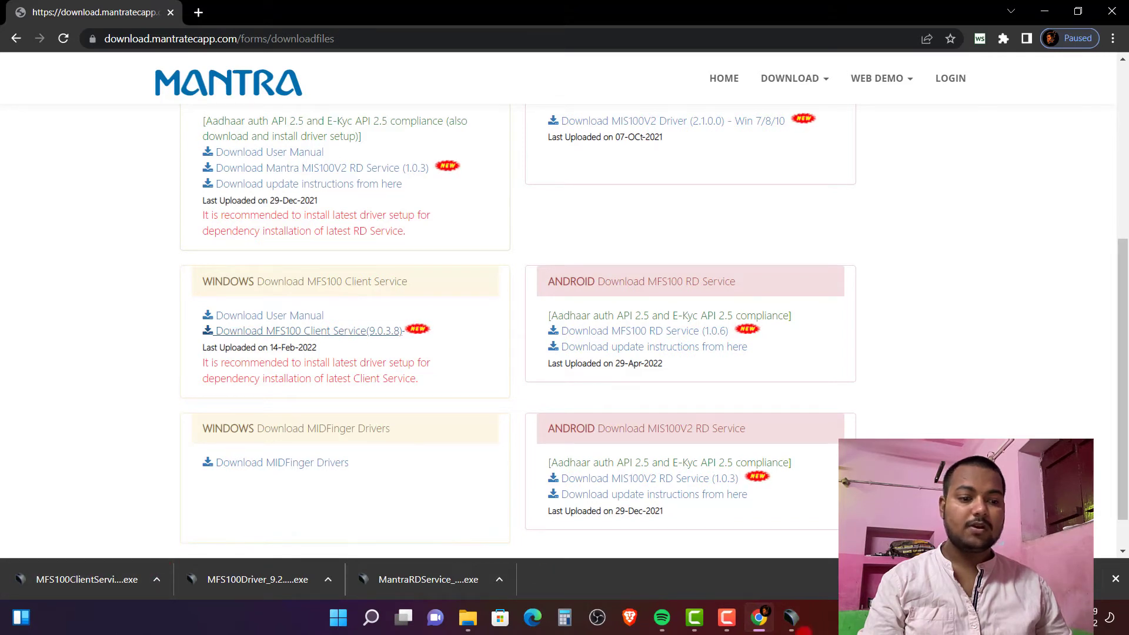
left_click(795, 621)
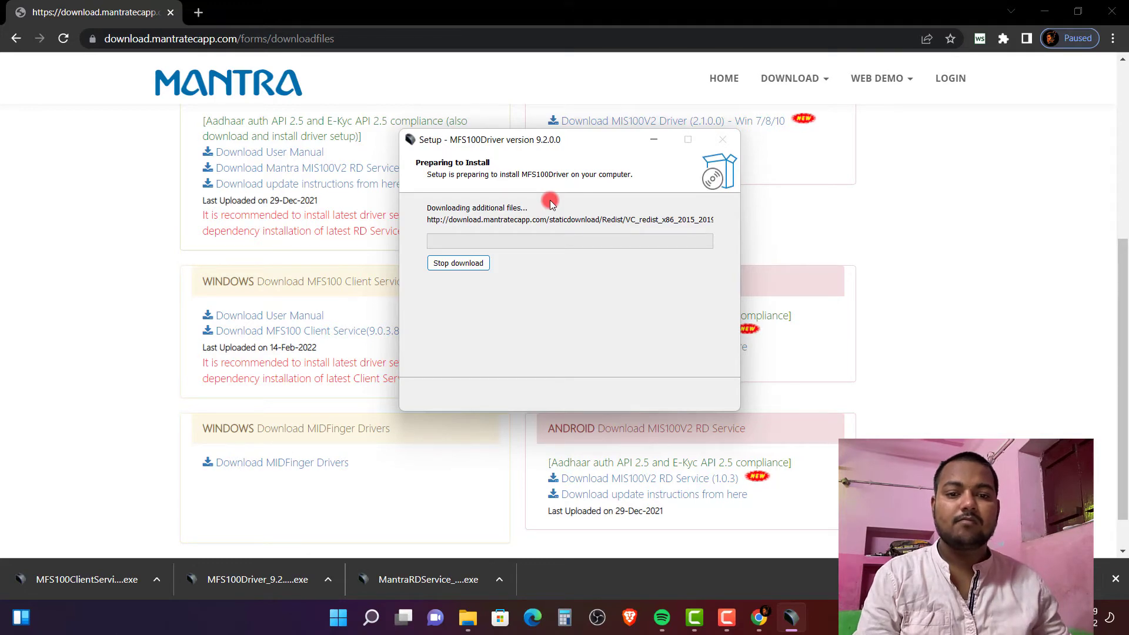
scroll(50, 327, "up", 4)
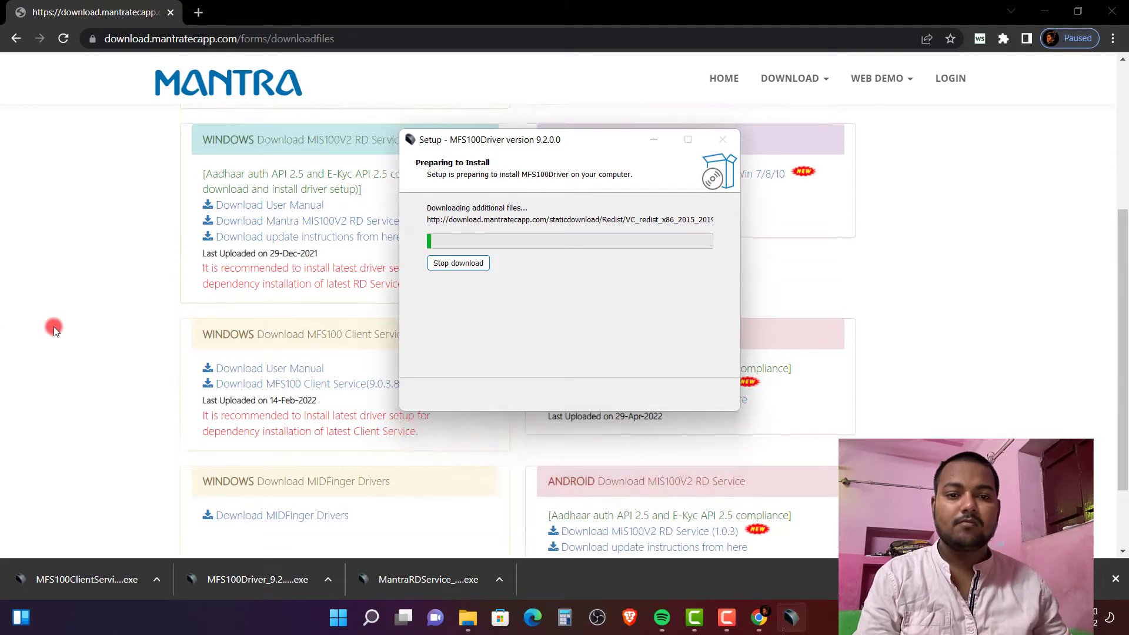
scroll(54, 326, "up", 1)
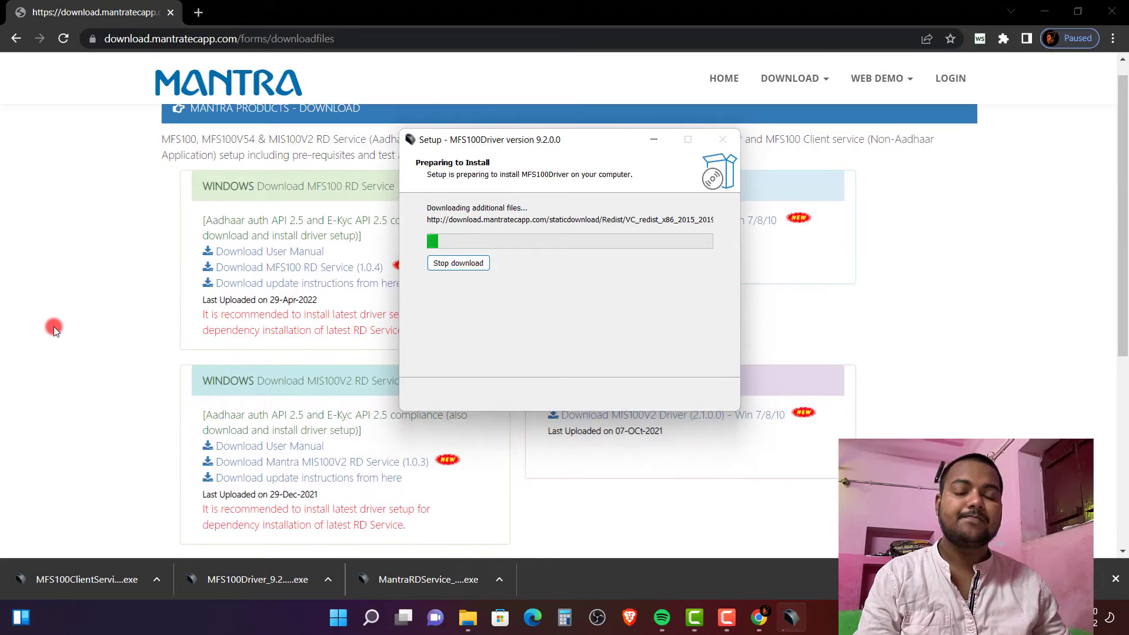
scroll(54, 326, "down", 1)
scroll(55, 327, "down", 5)
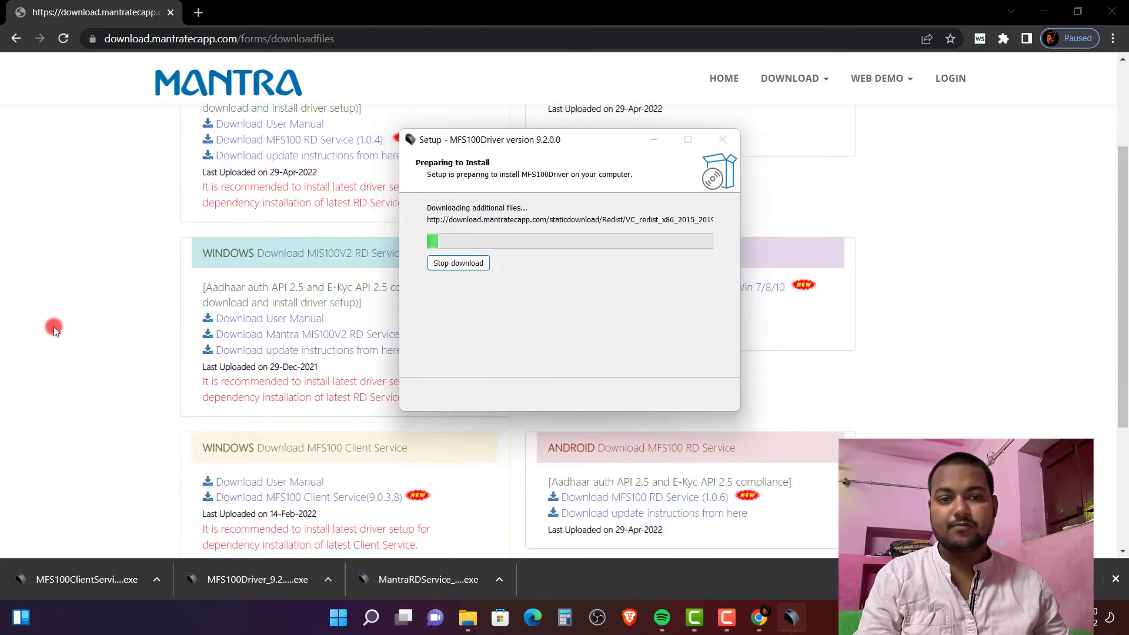
scroll(54, 326, "up", 5)
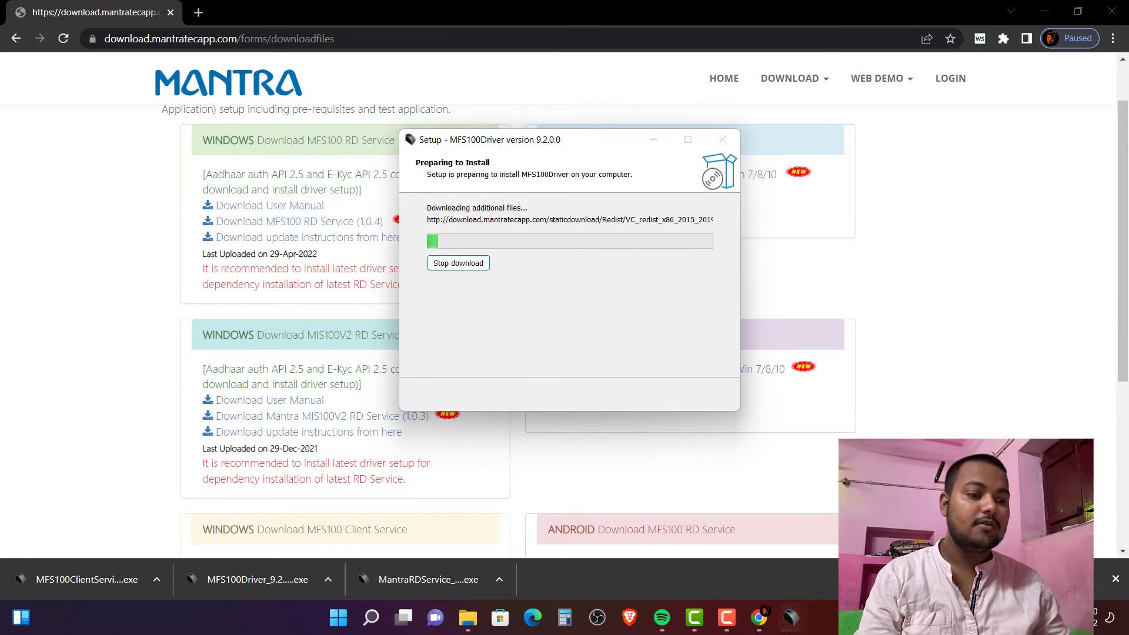
- Check the computer's Wi-Fi connection in quick settings and return to the MFS100Driver setup window
left_click(1058, 617)
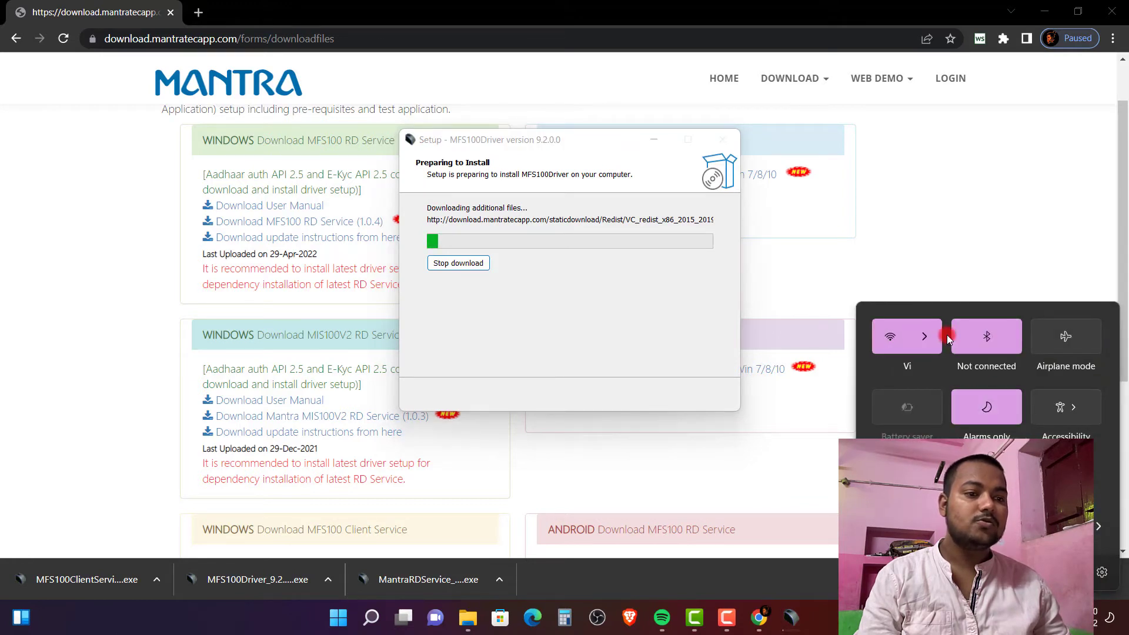
left_click(924, 333)
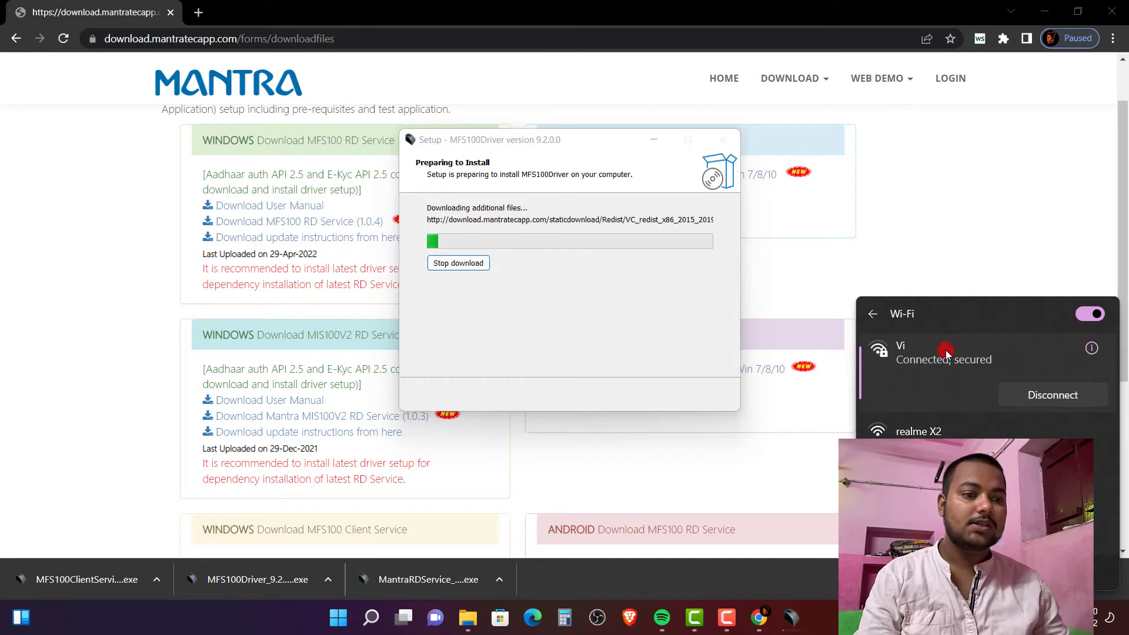
left_click(874, 314)
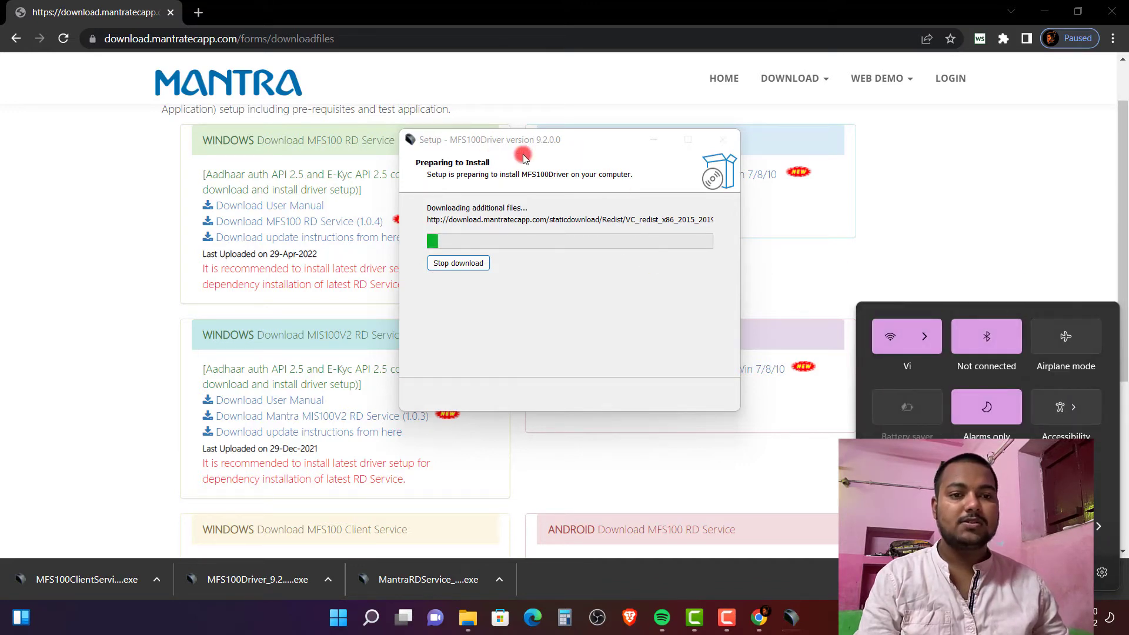
left_click(541, 190)
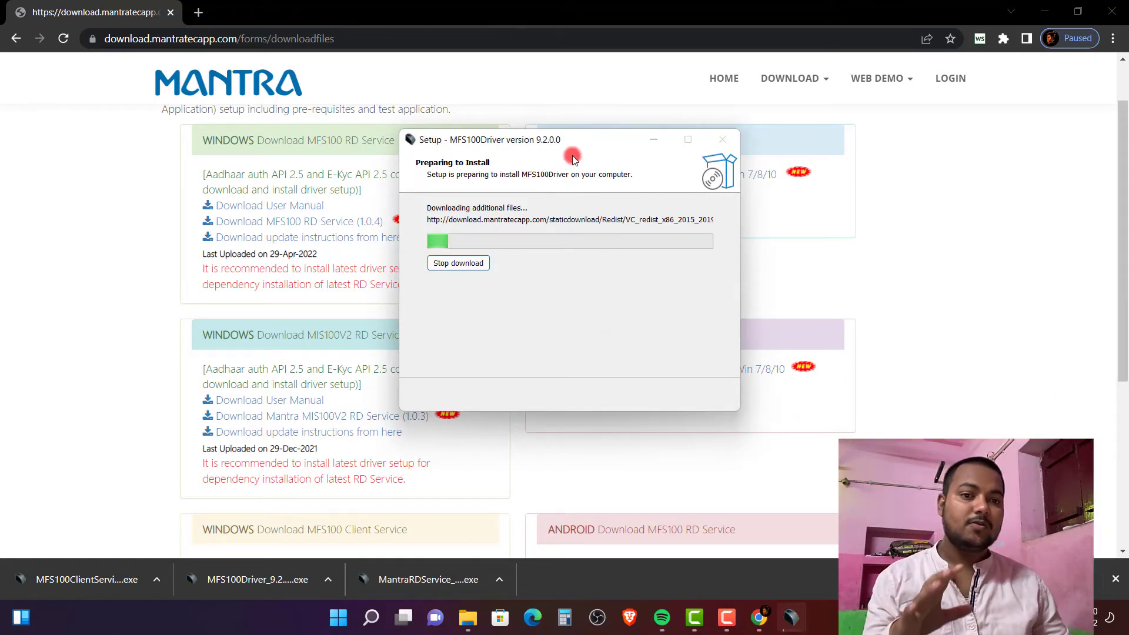
- Show the downloaded MFS100 Client Service setup in its Desktop folder and refresh the file listing
left_click(157, 578)
left_click(182, 527)
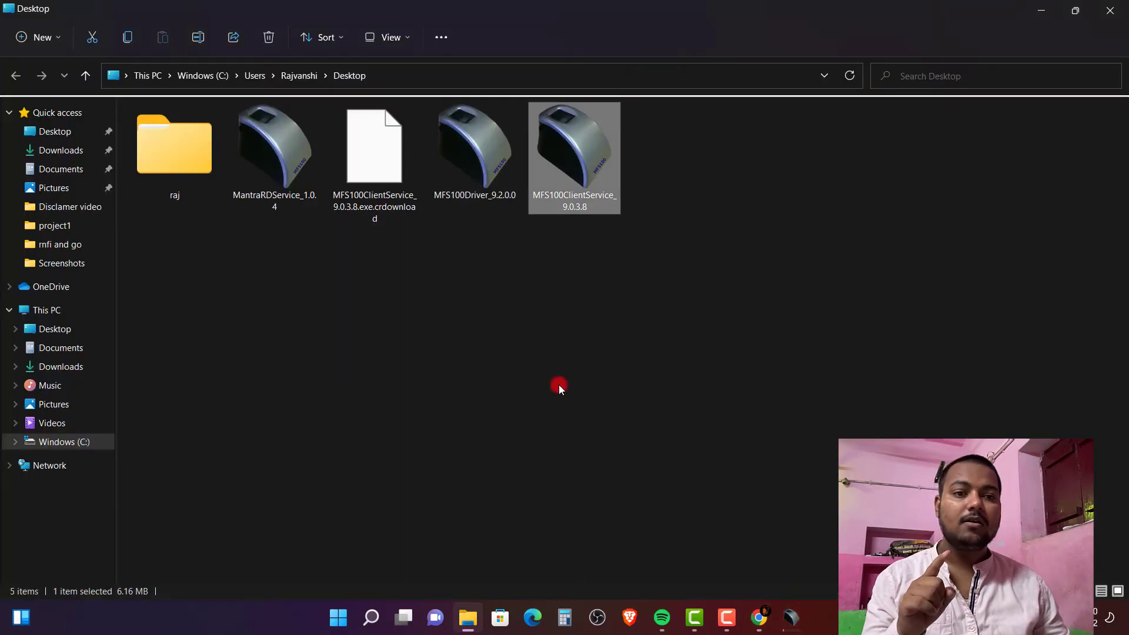
left_click(586, 280)
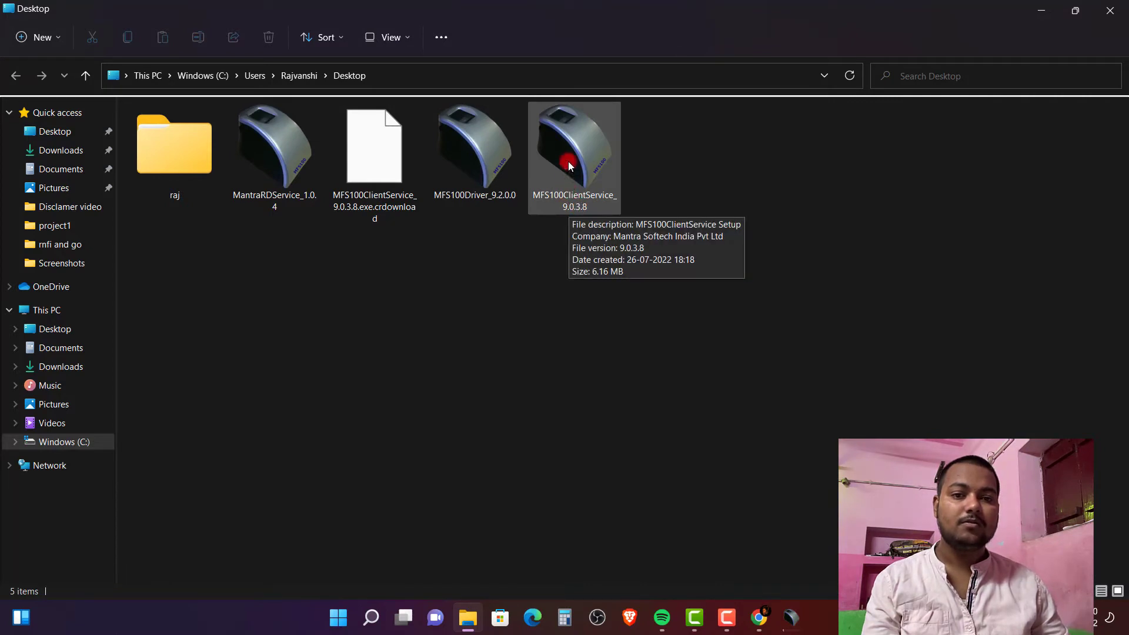
left_click(850, 78)
left_click(850, 76)
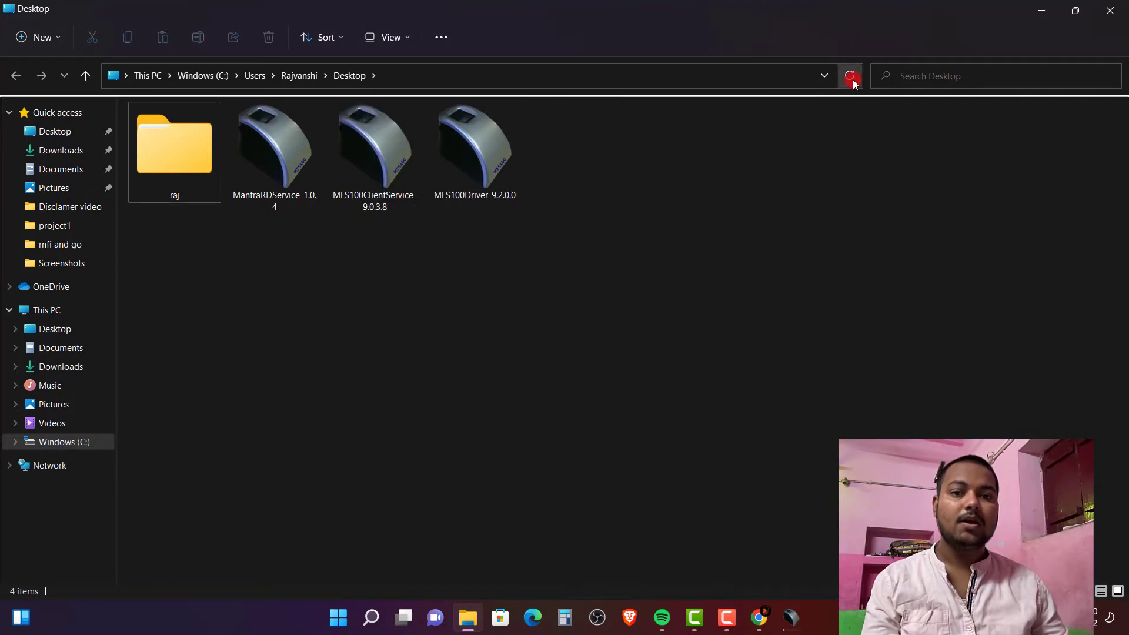
left_click(850, 77)
left_click(849, 76)
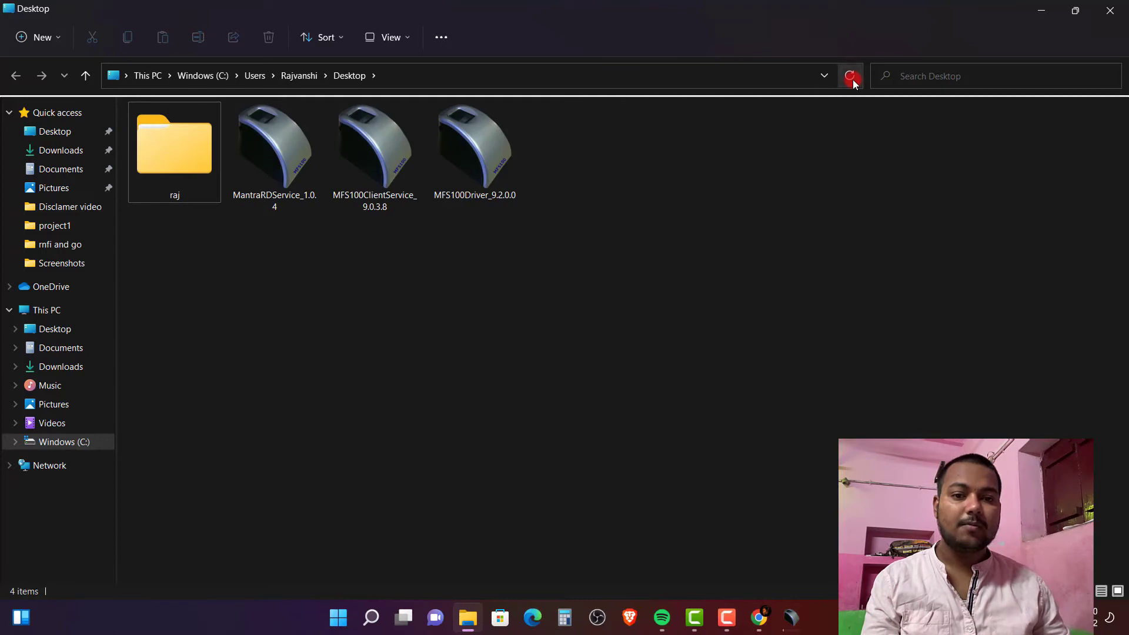
left_click(283, 155)
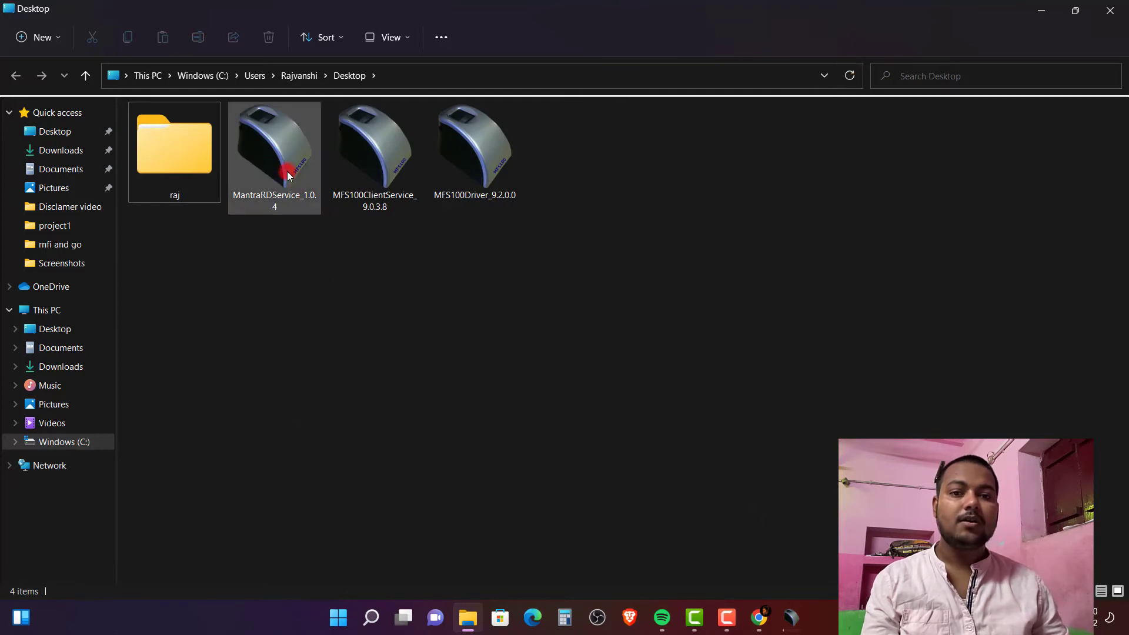
mouse_move(283, 155)
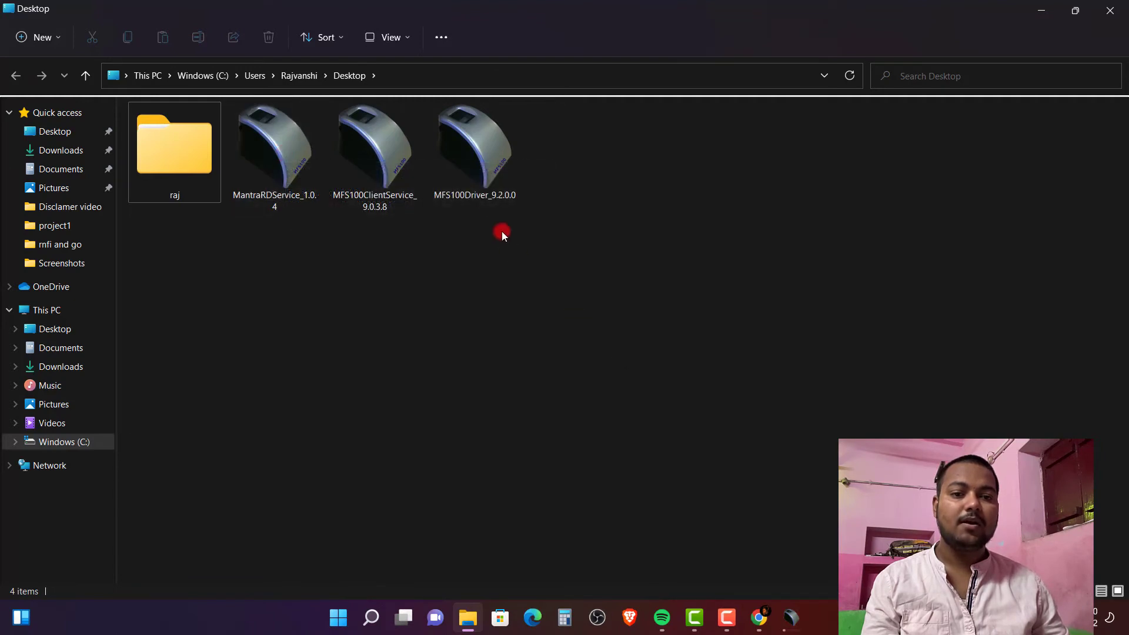
mouse_move(485, 171)
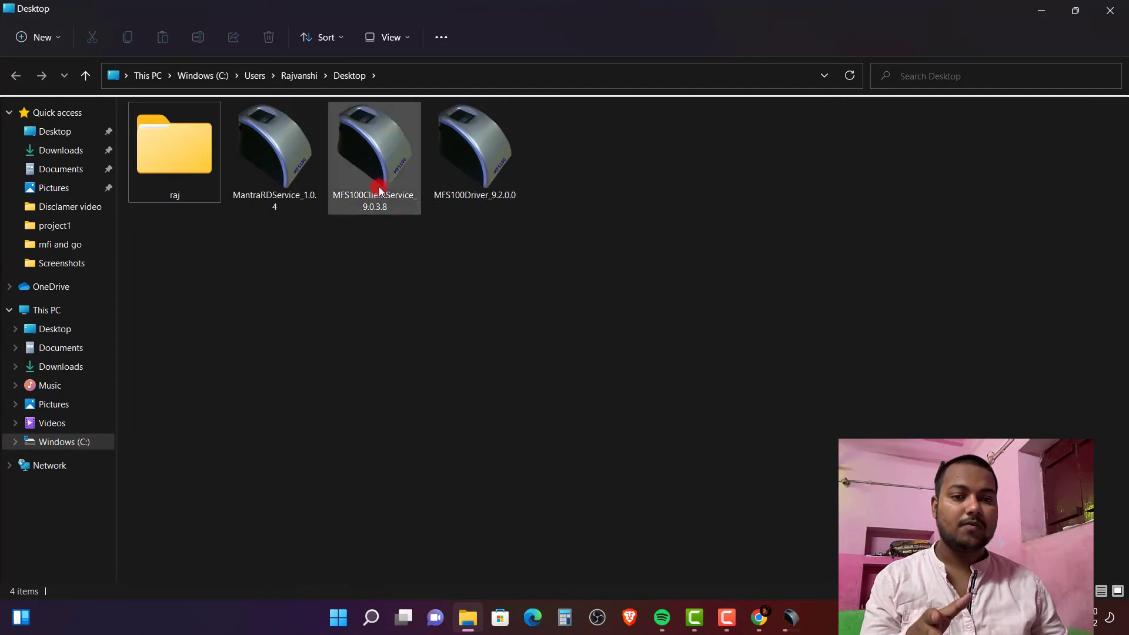
mouse_move(379, 189)
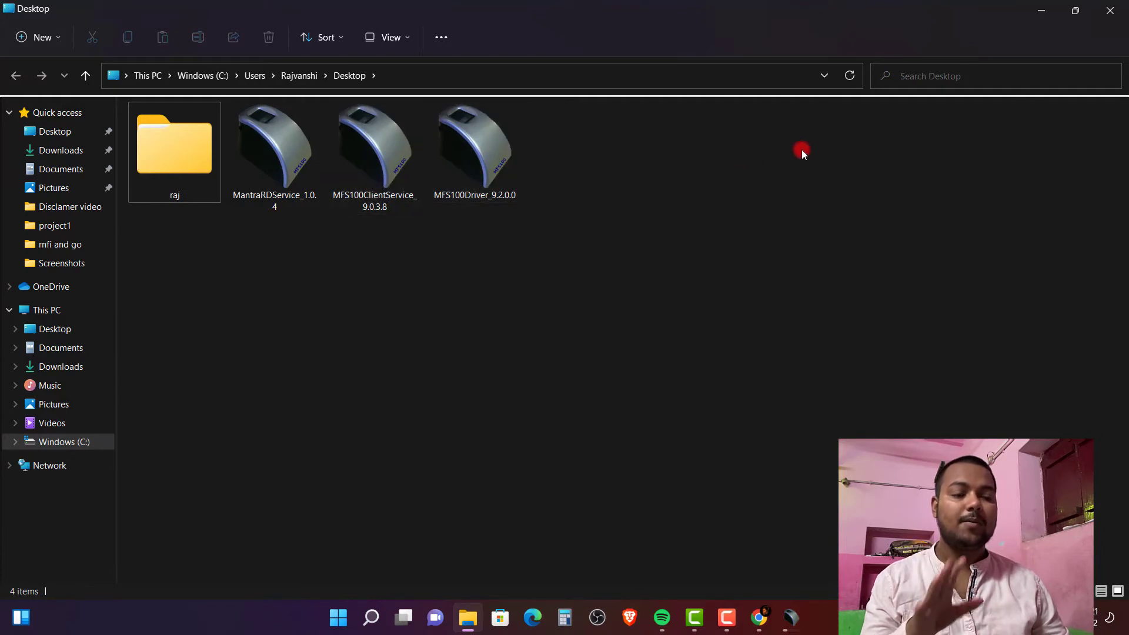
- Close the Desktop folder window, return to the driver setup, exit the MFS100 Test Application and finish the MFS100Driver setup wizard
scroll(670, 331, "up", 3, "ctrl")
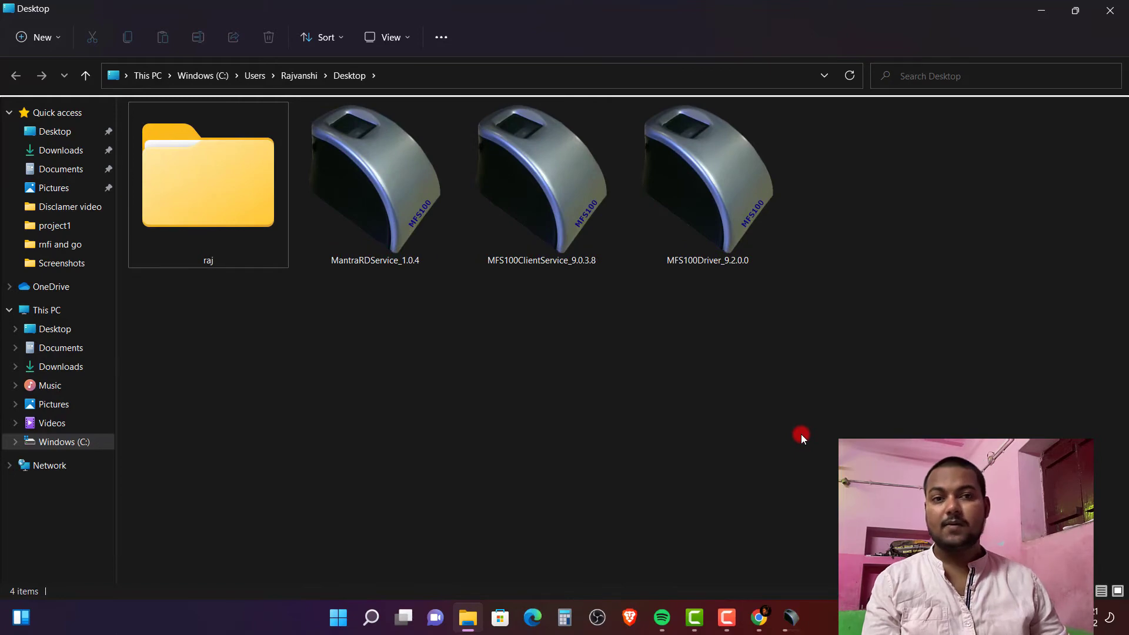
left_click(1110, 10)
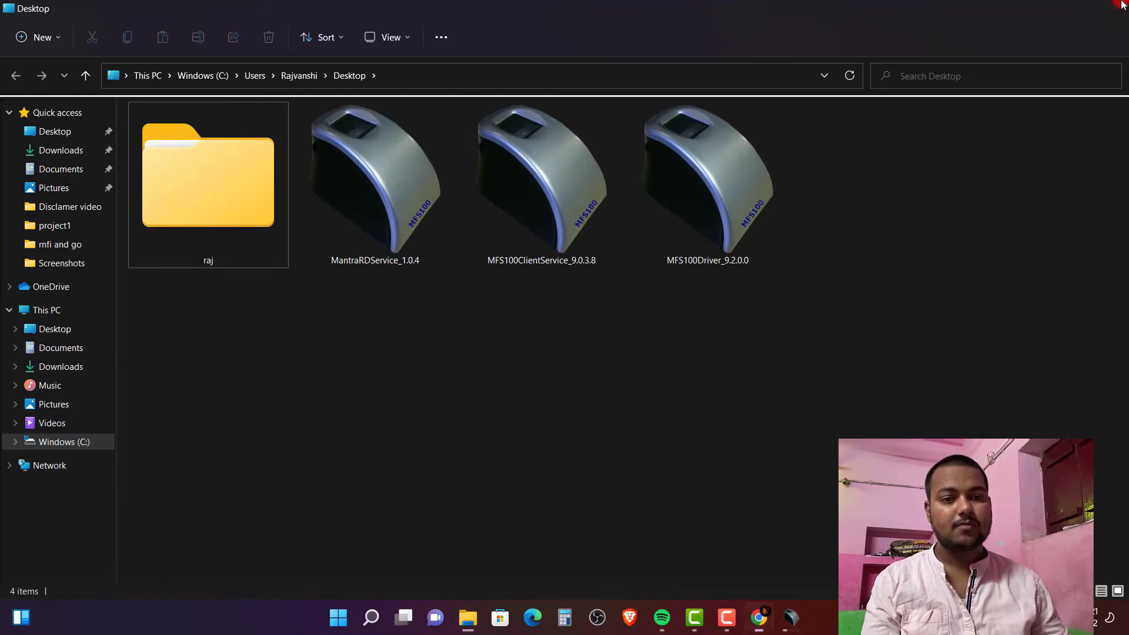
left_click(791, 617)
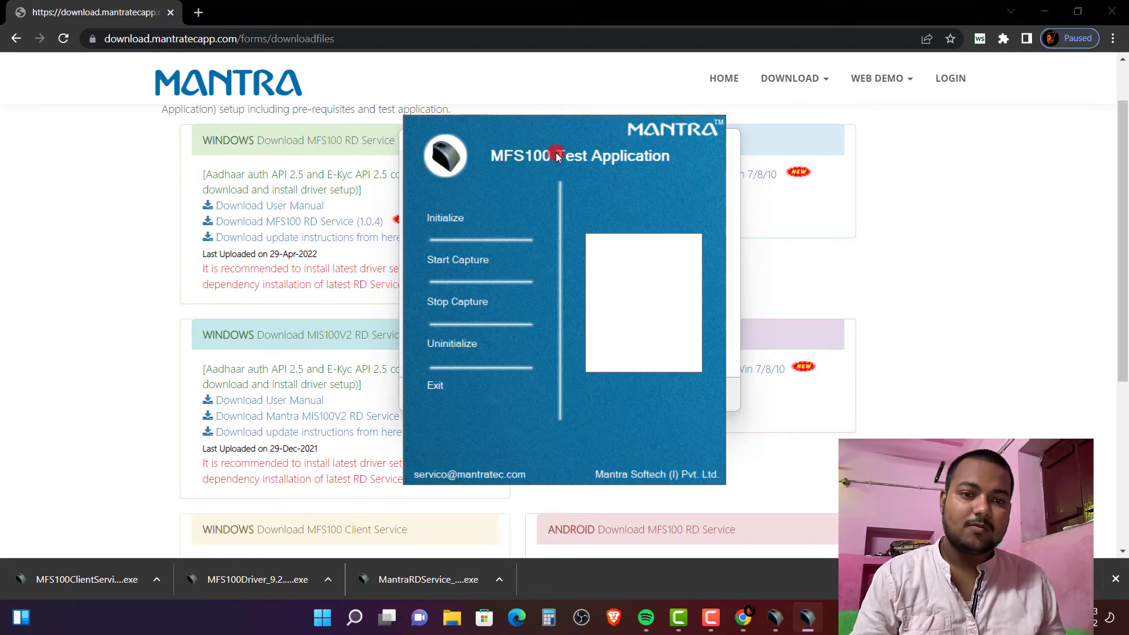
left_click(435, 387)
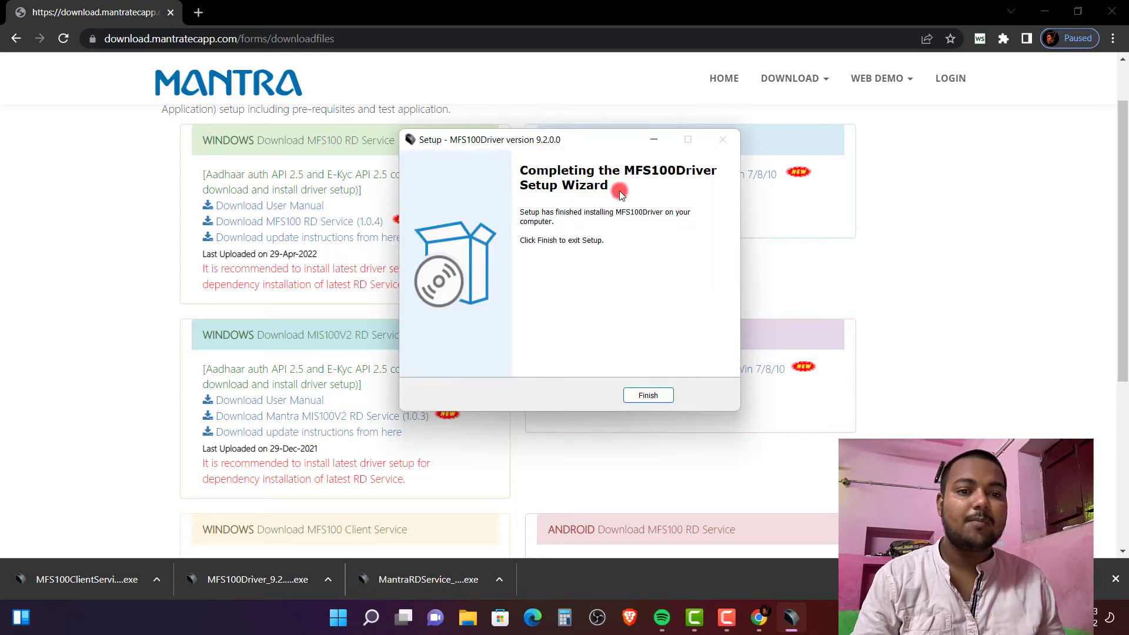
left_click(647, 396)
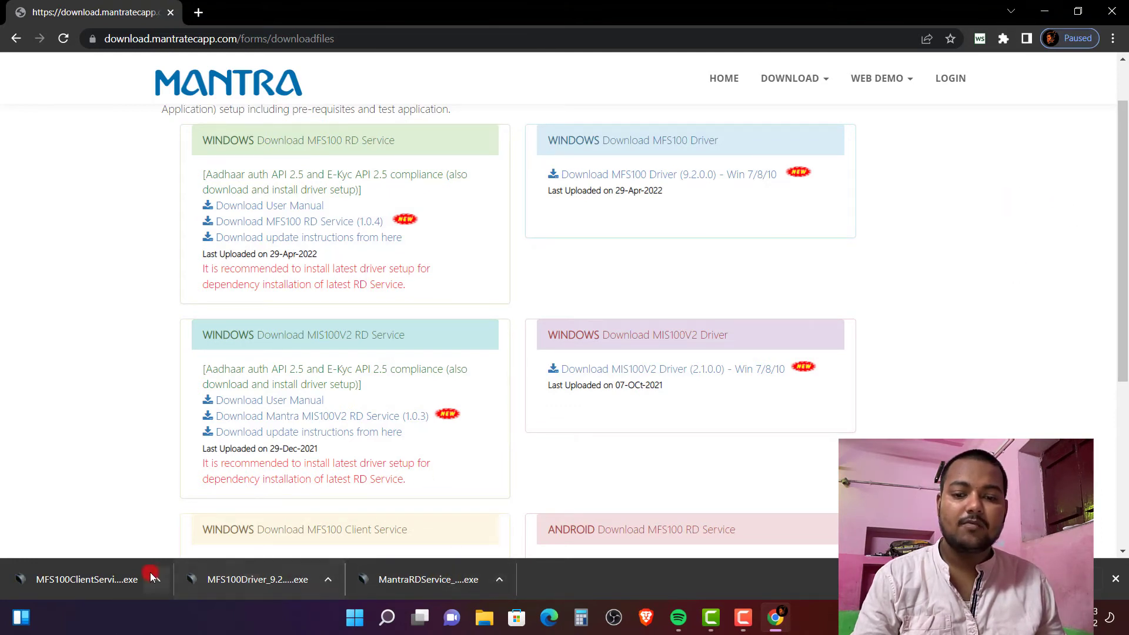
- Show the downloaded MFS100ClientService_9.0.3.8 setup in its Desktop folder and select it
left_click(164, 579)
left_click(185, 526)
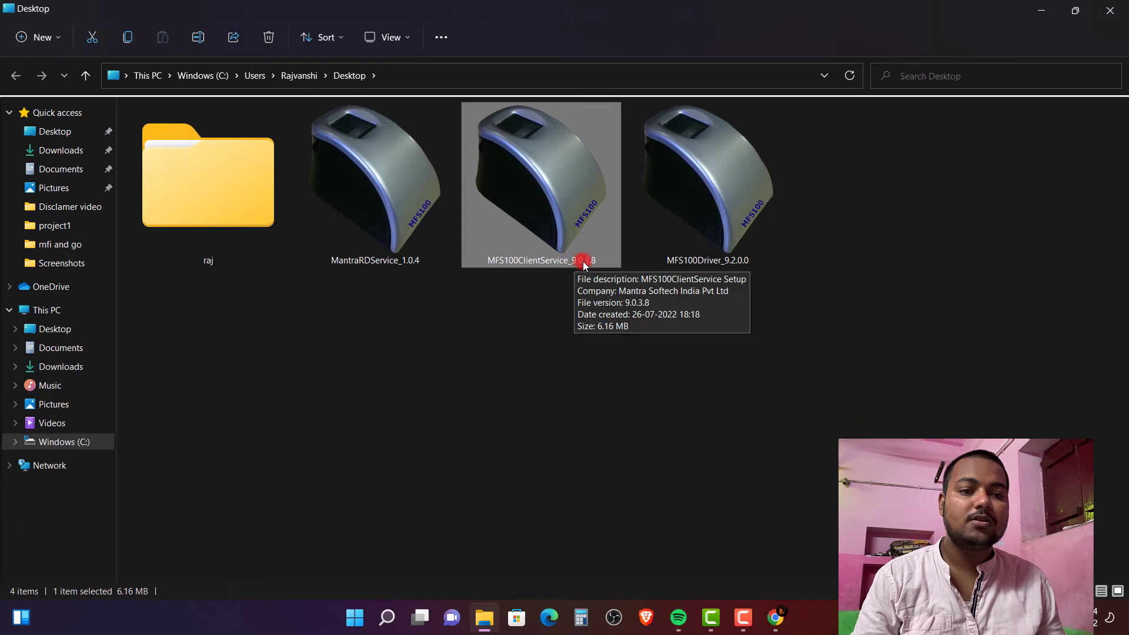
left_click(566, 338)
left_click(565, 207)
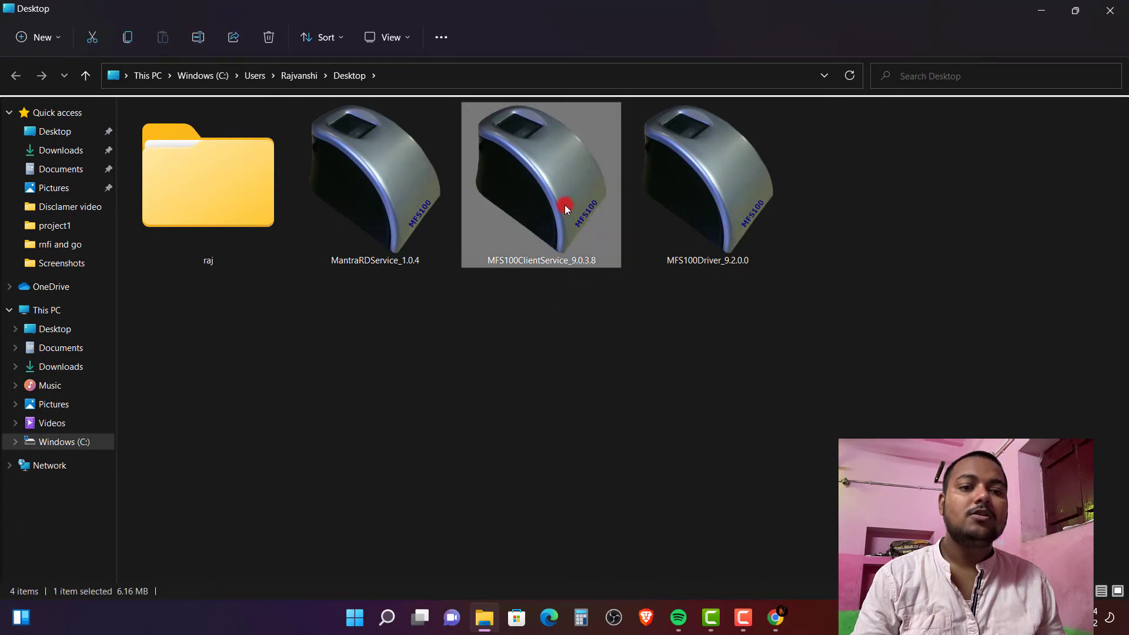
- Run MFS100ClientService_9.0.3.8 as administrator past SmartScreen, install it, and finish with certificate installation and the test page enabled
right_click(565, 206)
left_click(601, 277)
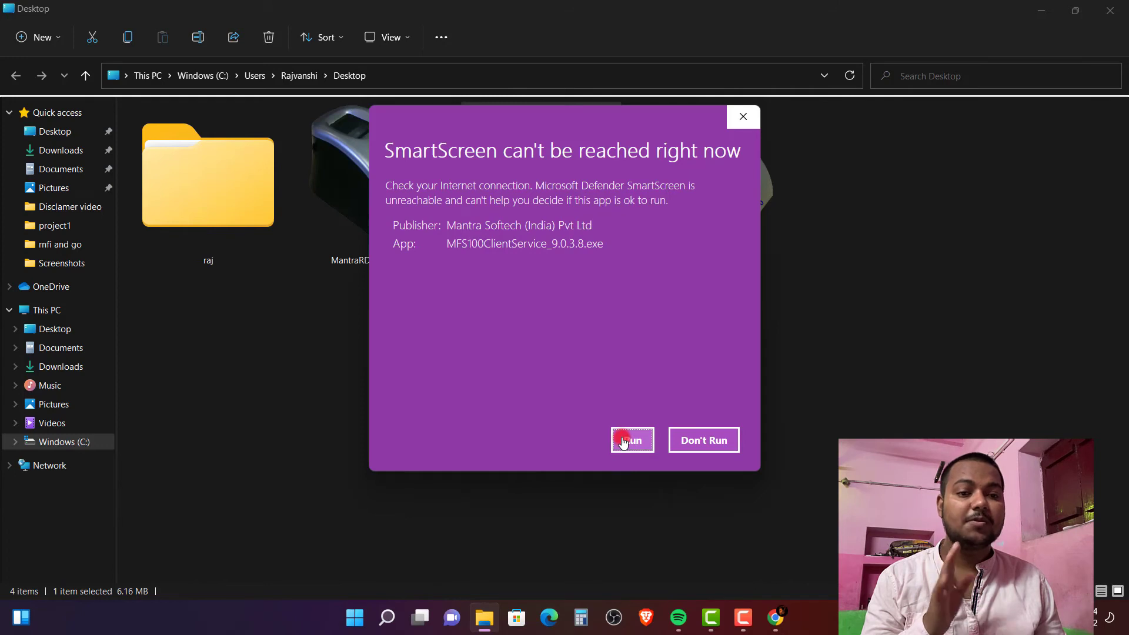
left_click(623, 440)
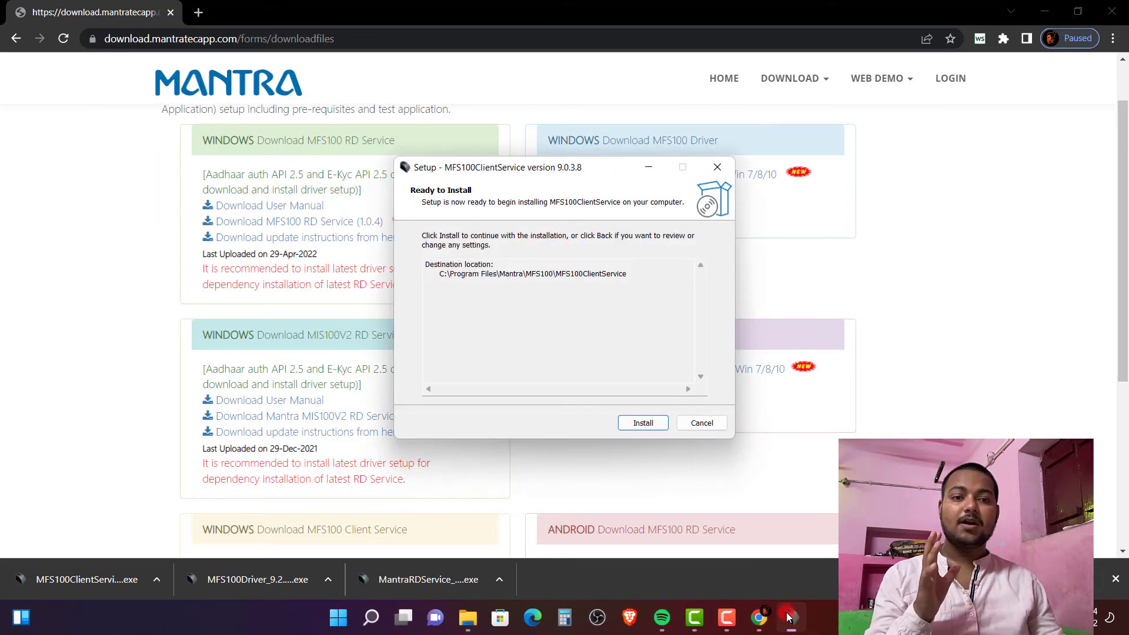
left_click(655, 424)
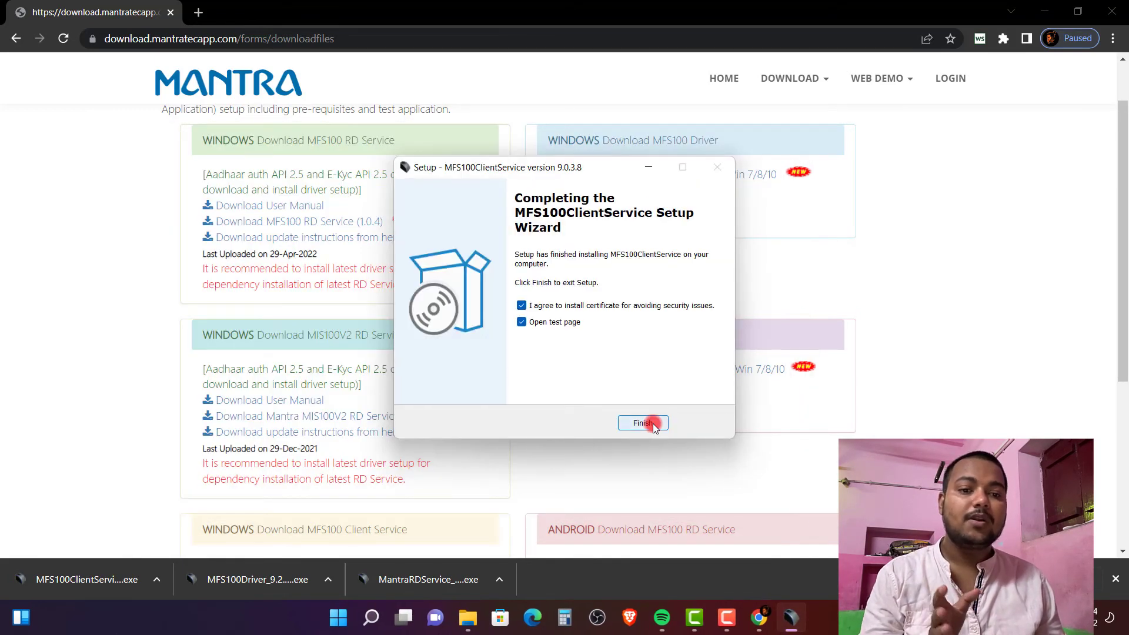
left_click(649, 423)
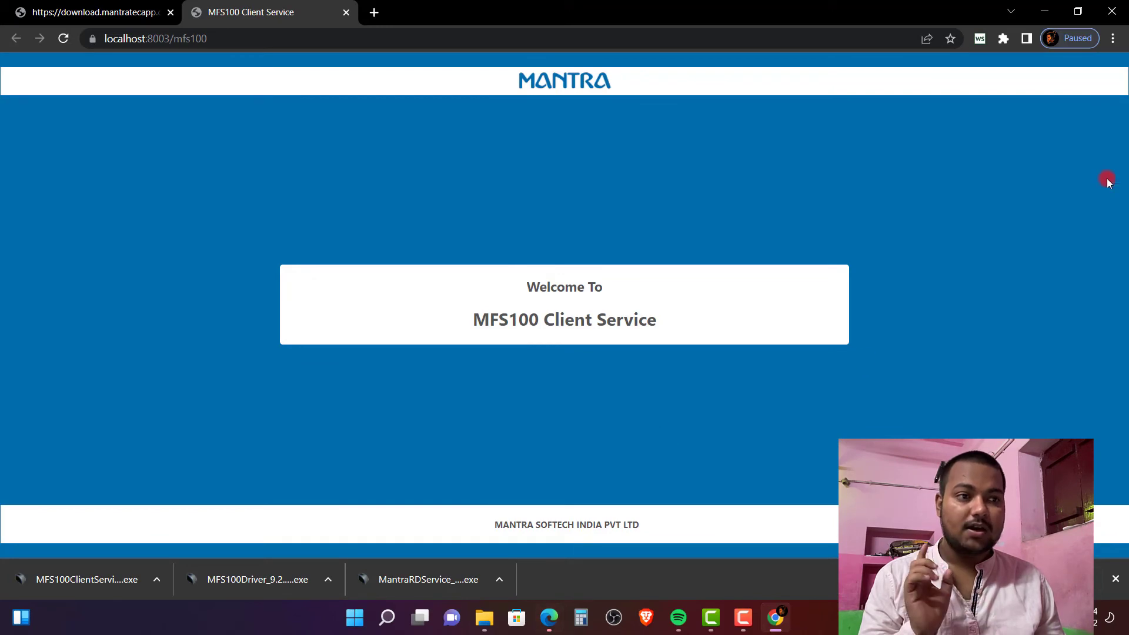
- Close the browser windows with the Mantra pages and the Desktop folder, and check for remaining open windows
left_click(1117, 7)
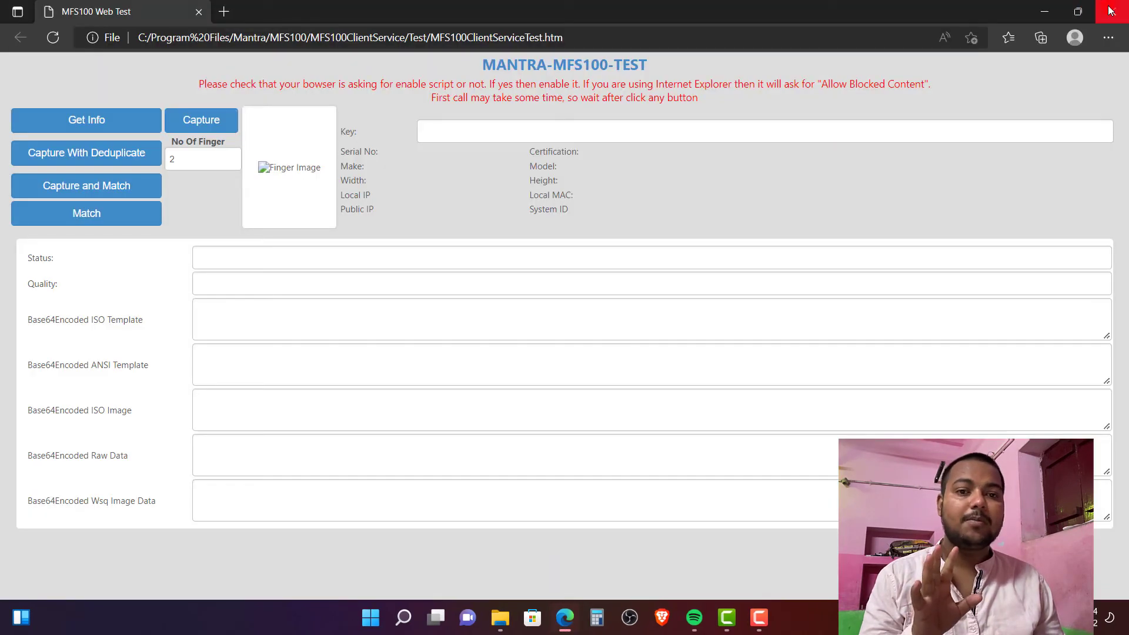
left_click(1110, 9)
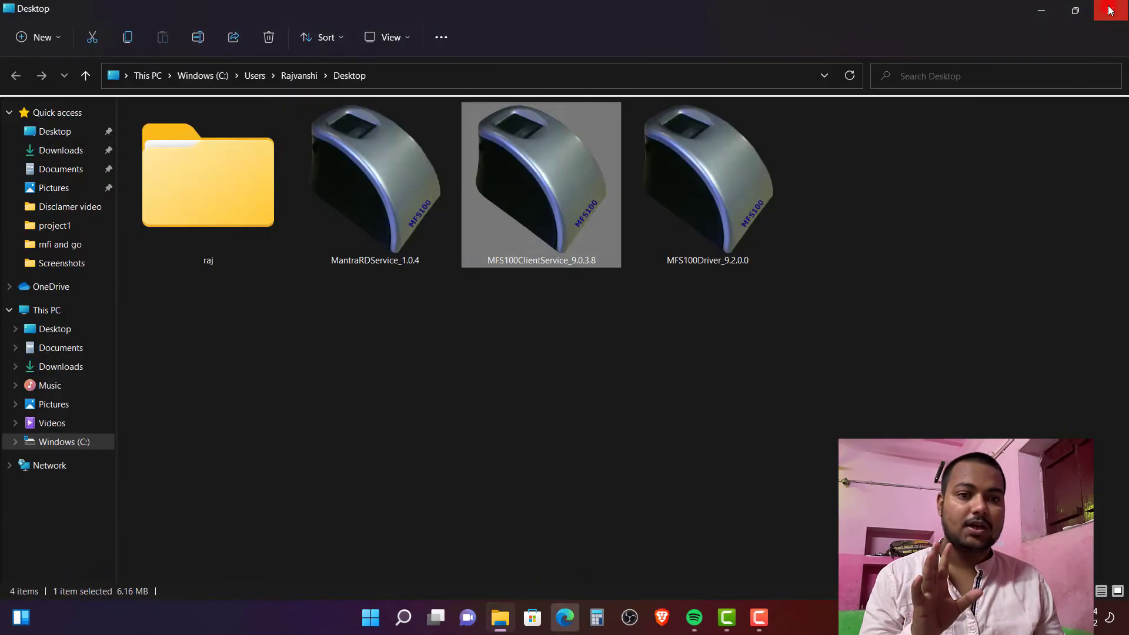
left_click(1110, 9)
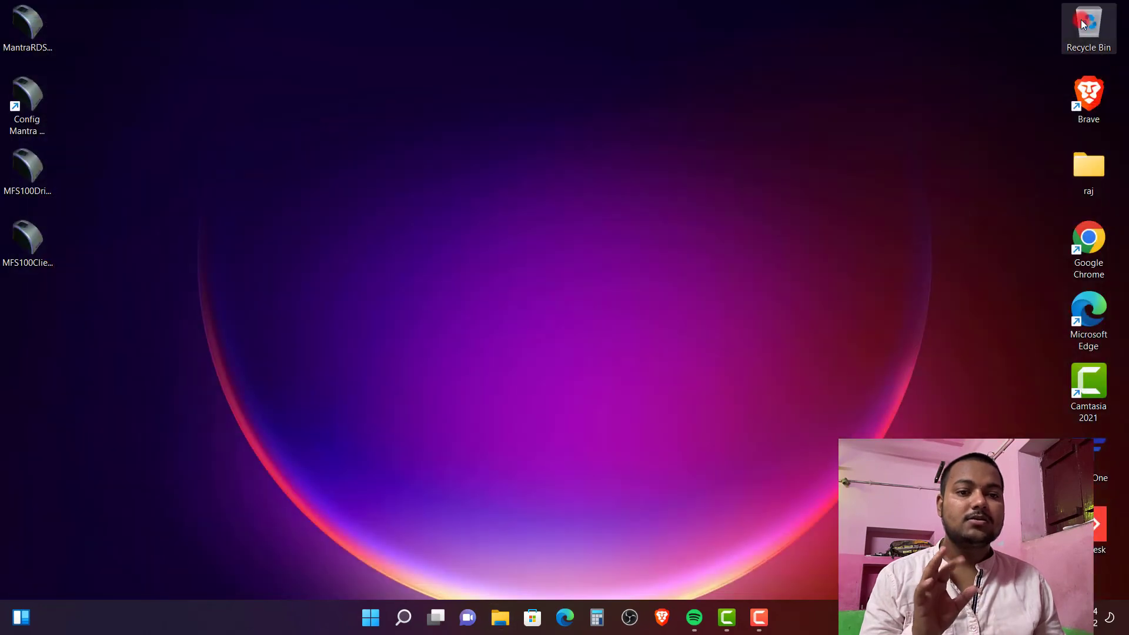
left_click(425, 605)
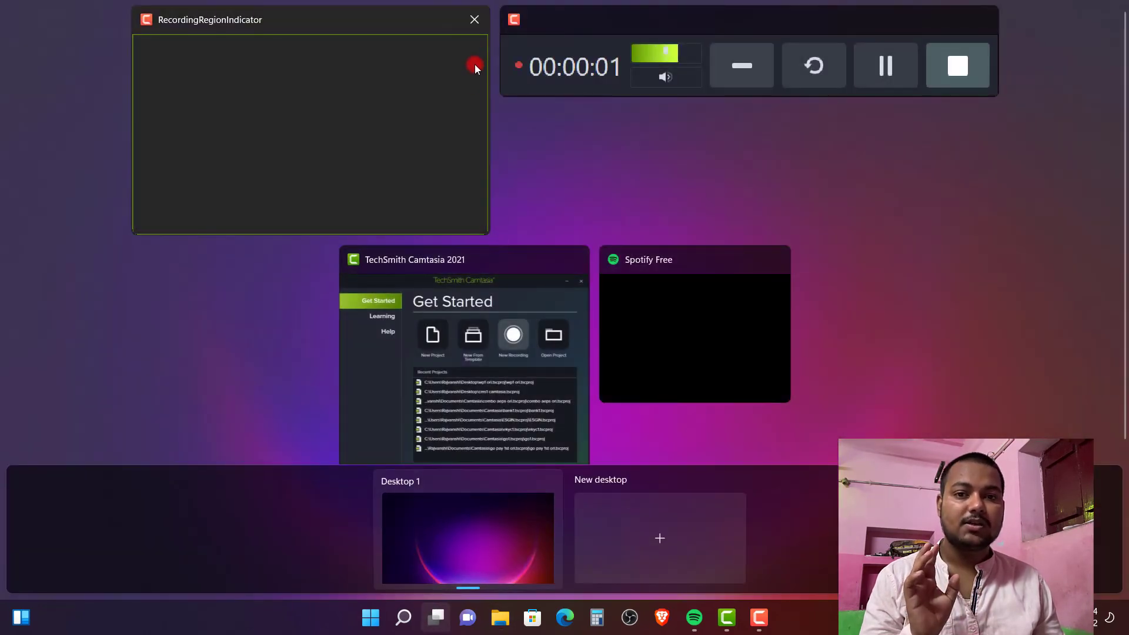
left_click(244, 373)
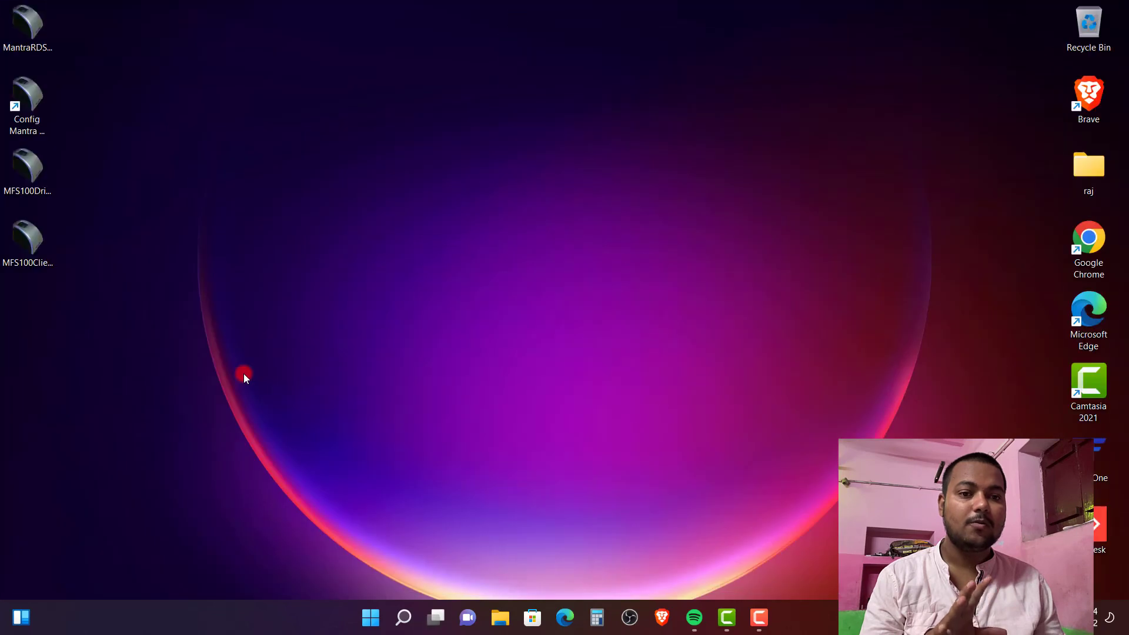
- Refresh the desktop and highlight the four Mantra icons on it, then clear the selection
right_click(332, 117)
left_click(372, 182)
right_click(453, 212)
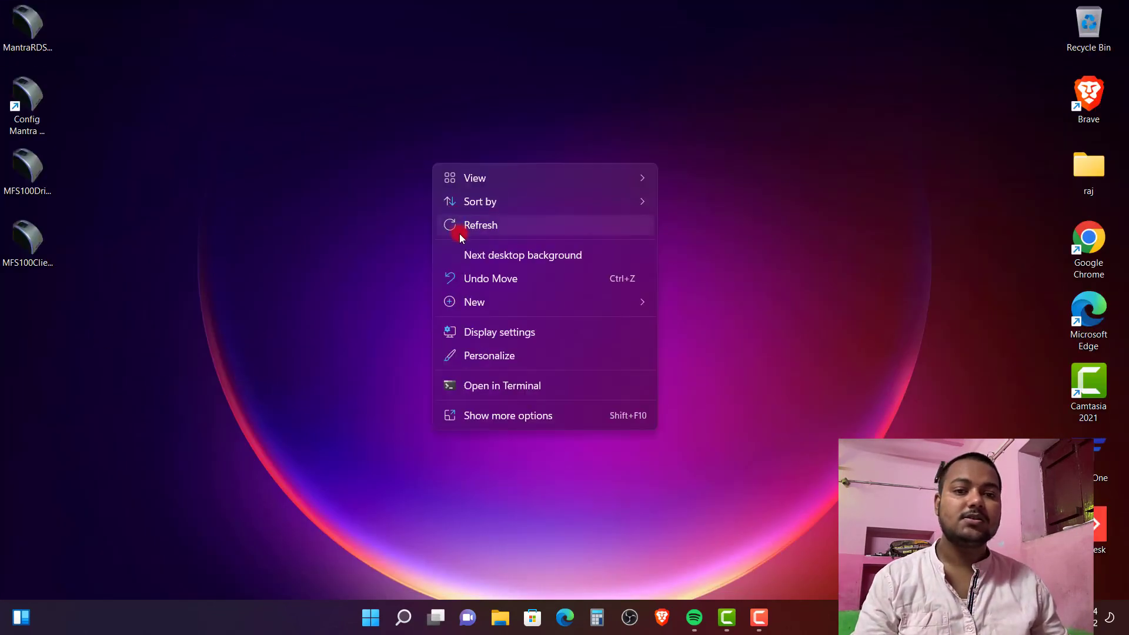
left_click(460, 230)
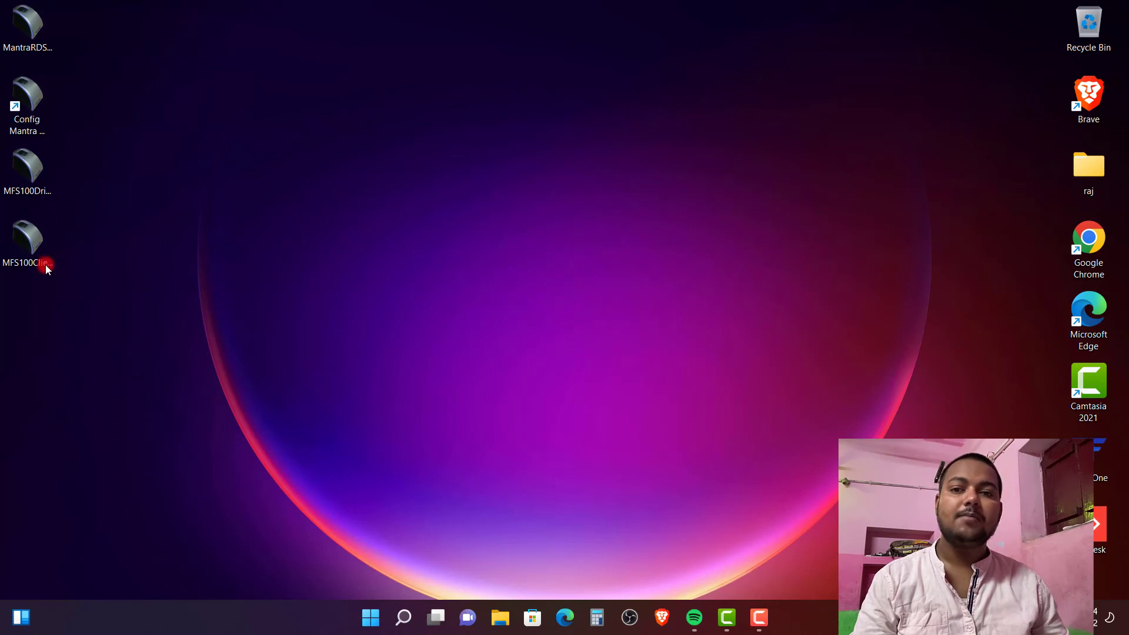
left_click_drag(105, 308, 4, 18)
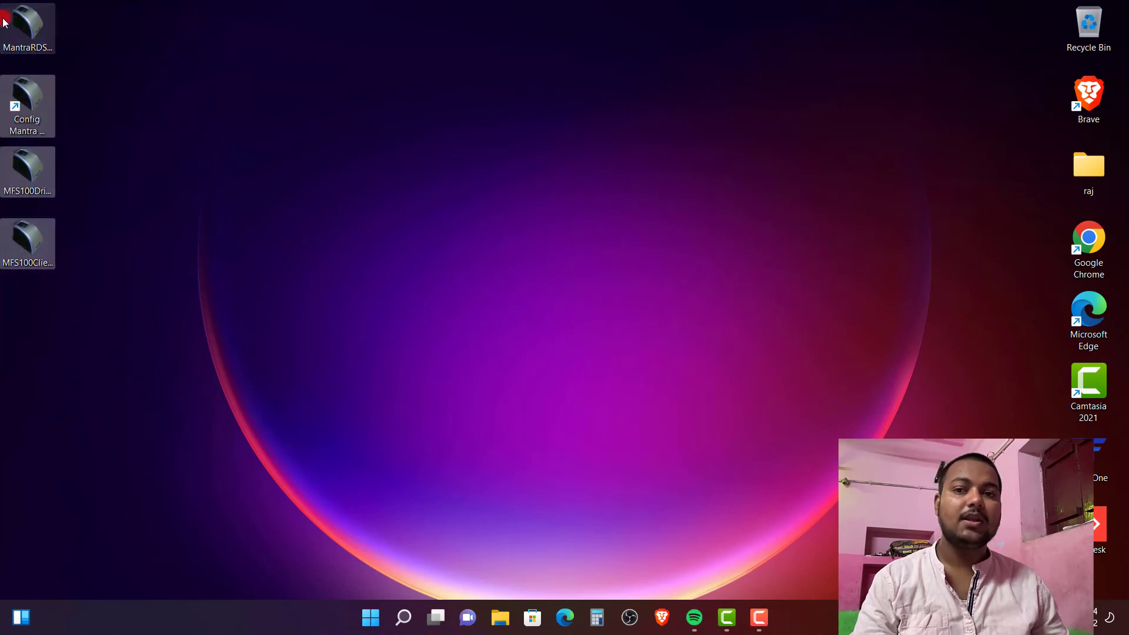
left_click(330, 197)
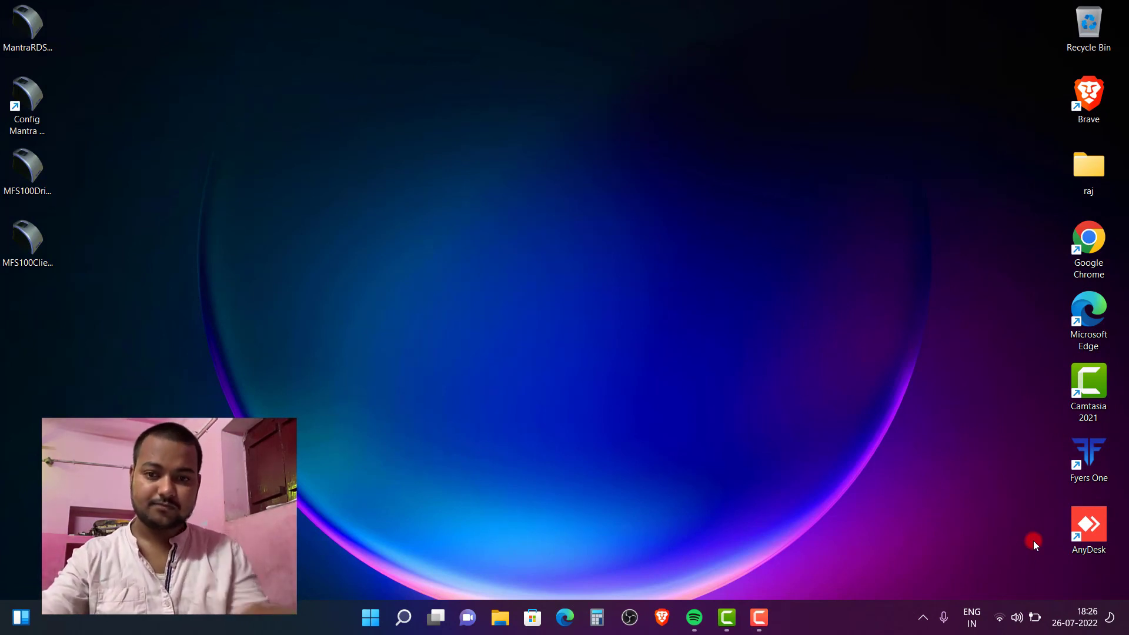
- Delete the Mantra RD Service, driver and client service setup files and the Config Mantra shortcut from the desktop, and refresh it
left_click_drag(107, 352, 7, 19)
right_click(45, 37)
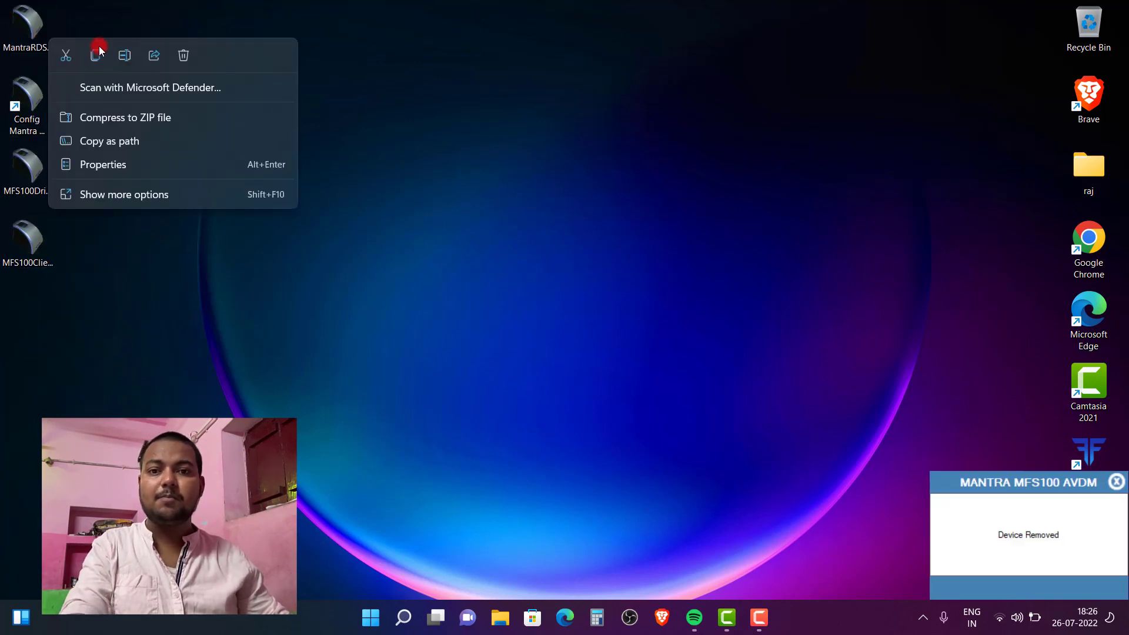
key("Escape")
left_click_drag(113, 361, 18, 30)
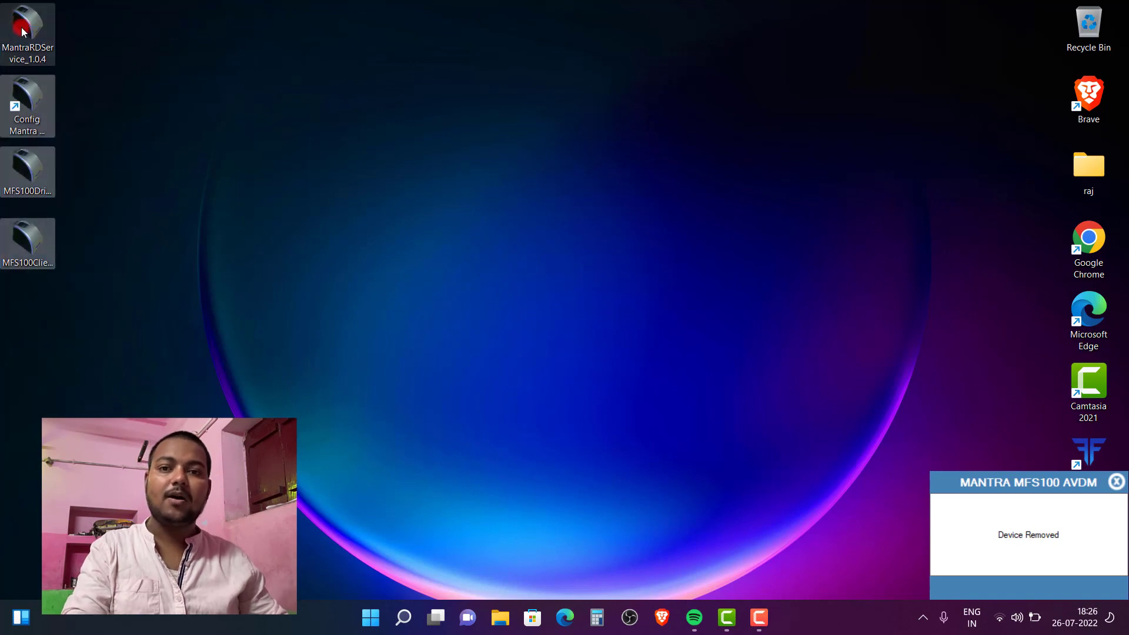
right_click(19, 29)
left_click(157, 53)
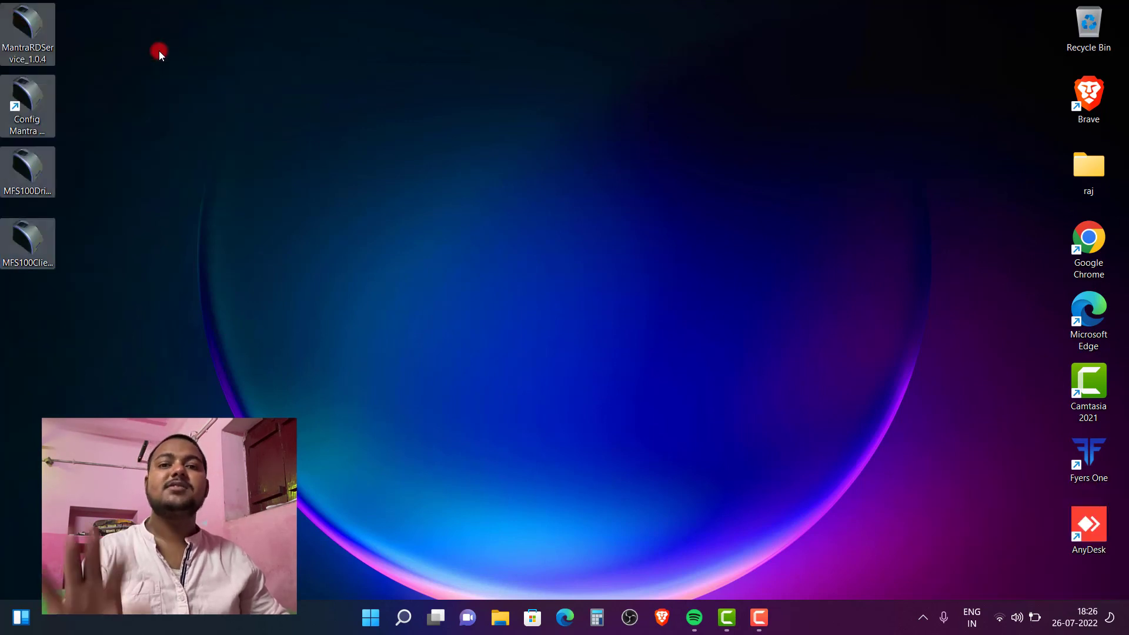
right_click(271, 127)
left_click(319, 190)
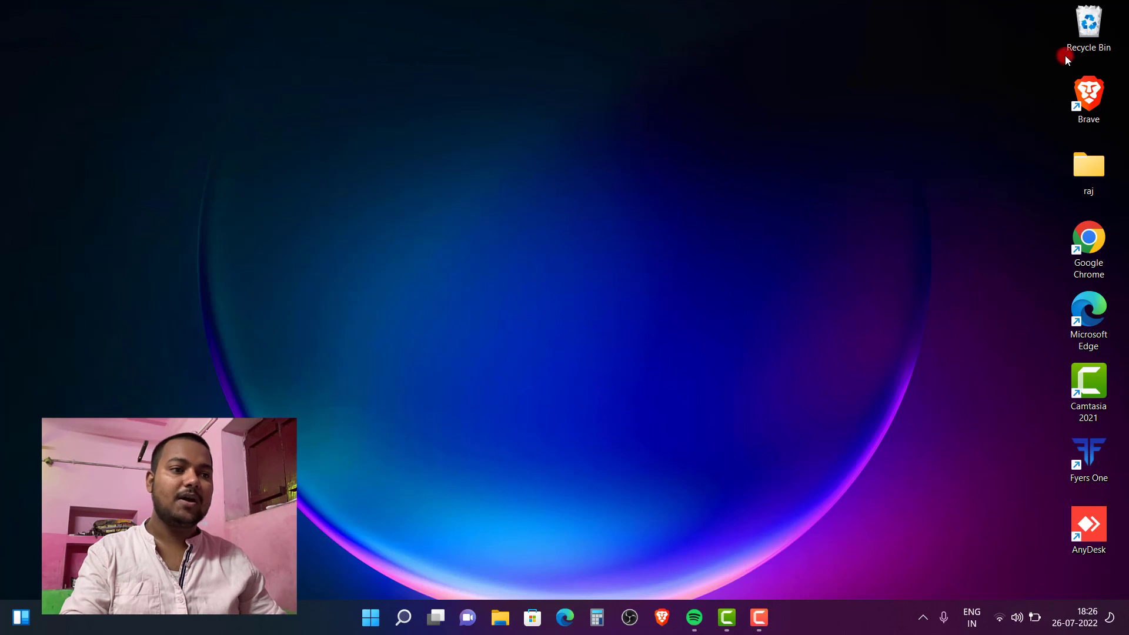
- Empty the Recycle Bin, confirming the permanent deletion, and refresh the desktop
right_click(1076, 20)
left_click(1051, 41)
left_click(614, 320)
right_click(615, 272)
left_click(622, 284)
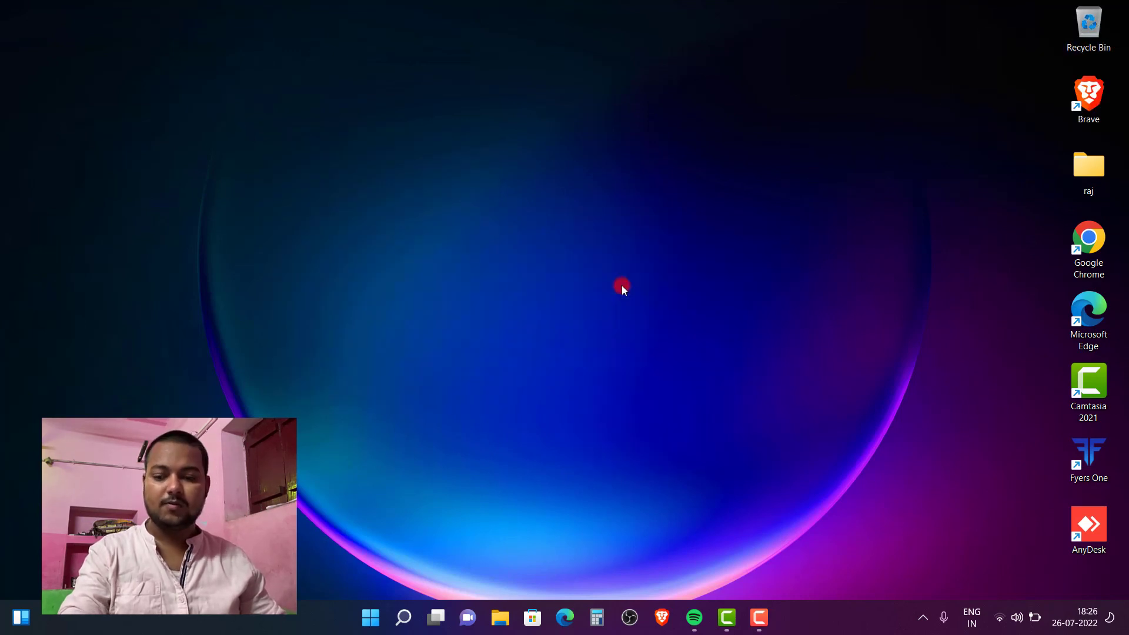